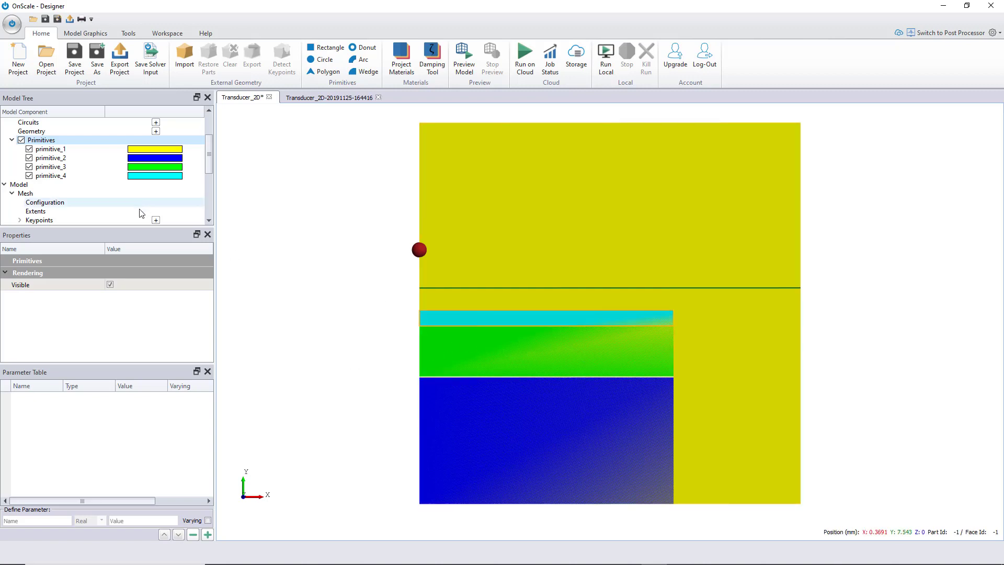
Step: Open pmt3 under Materials in the Model Tree and look at its Mechanical property group
scroll(144, 212, "up", 2)
left_click(12, 140)
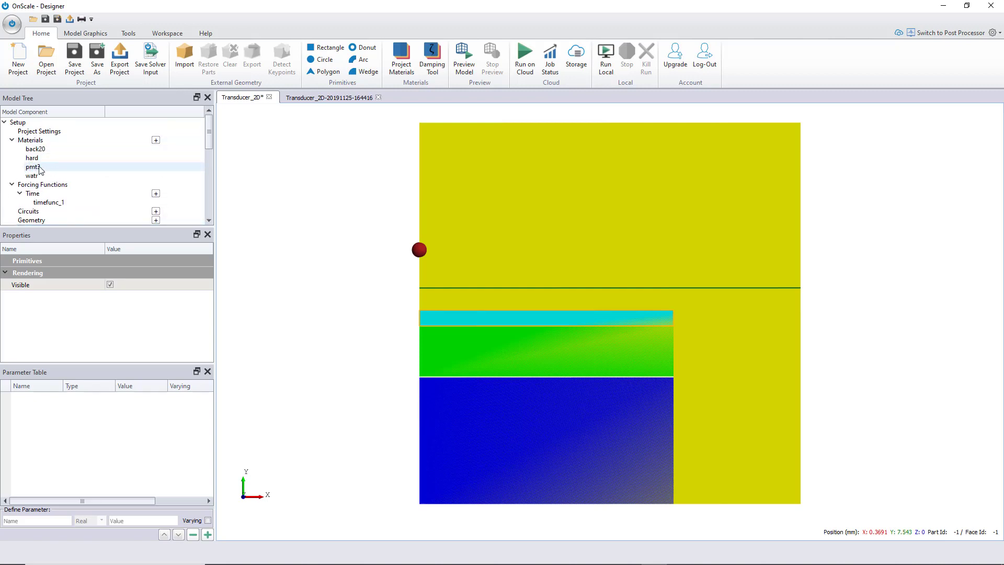
left_click(39, 167)
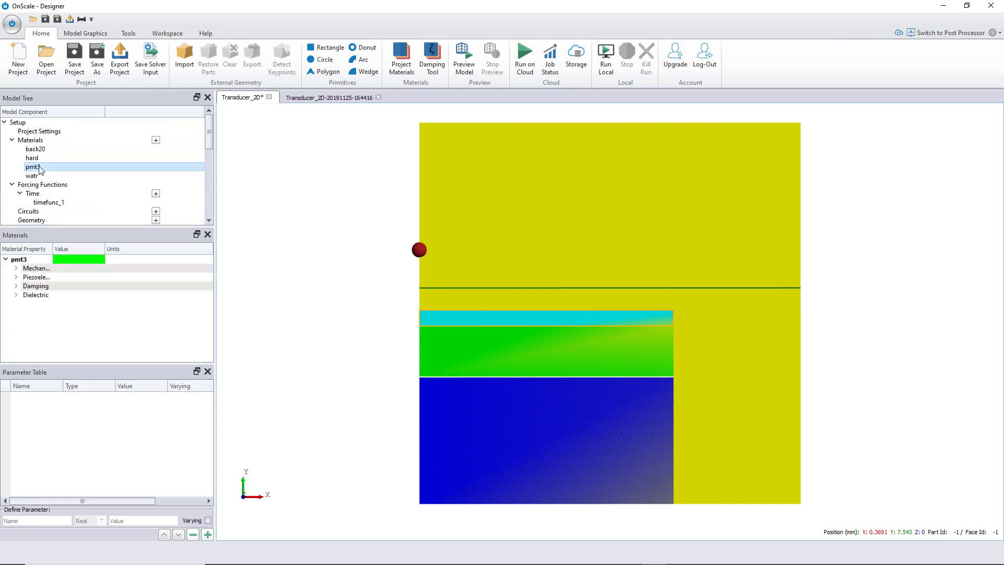
left_click(16, 269)
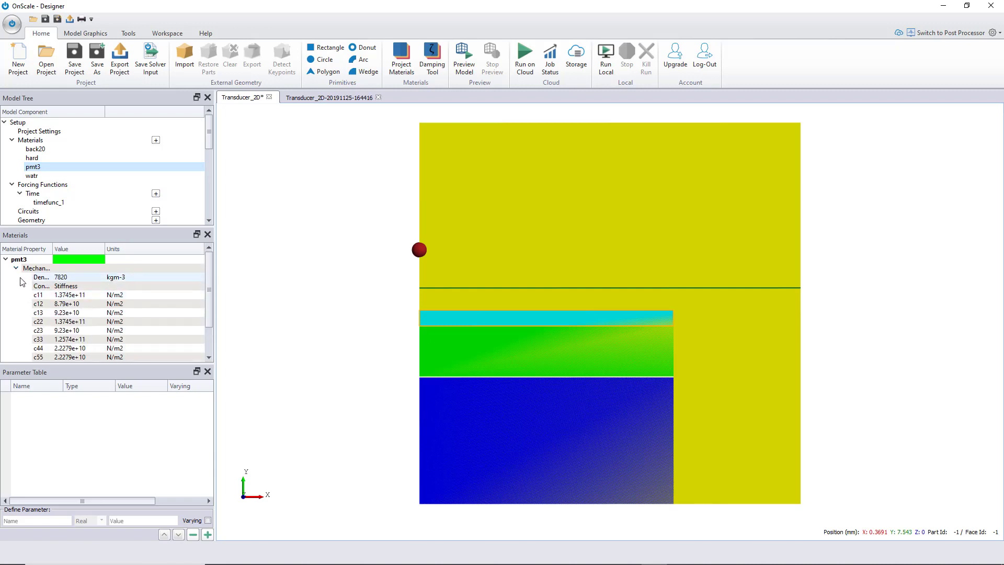
left_click(16, 268)
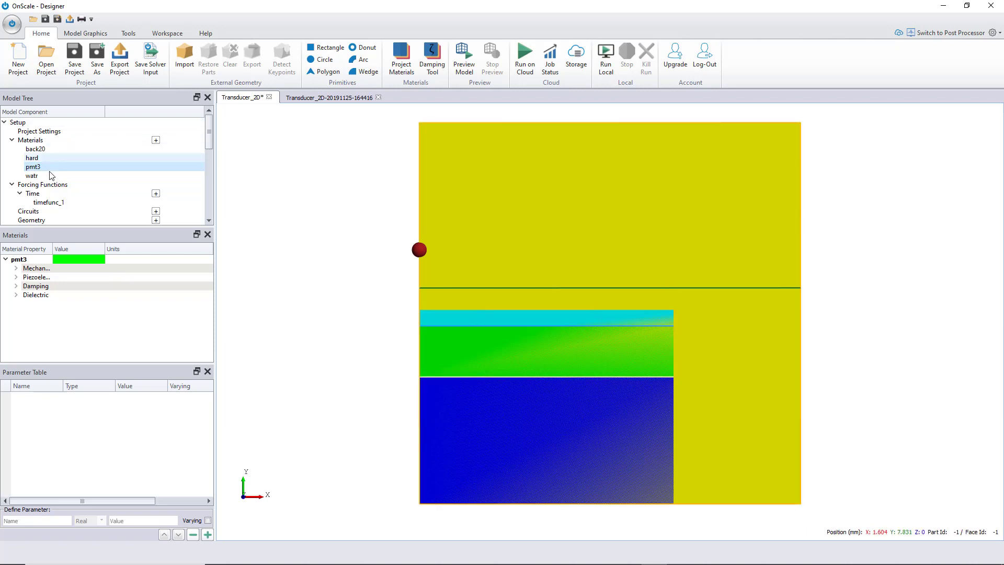
left_click(48, 202)
right_click(50, 204)
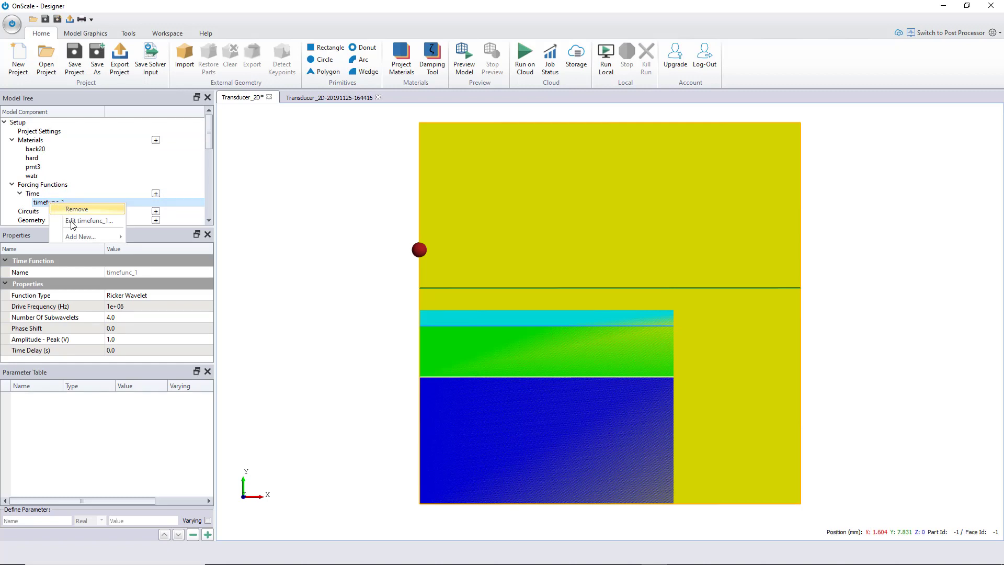
left_click(73, 221)
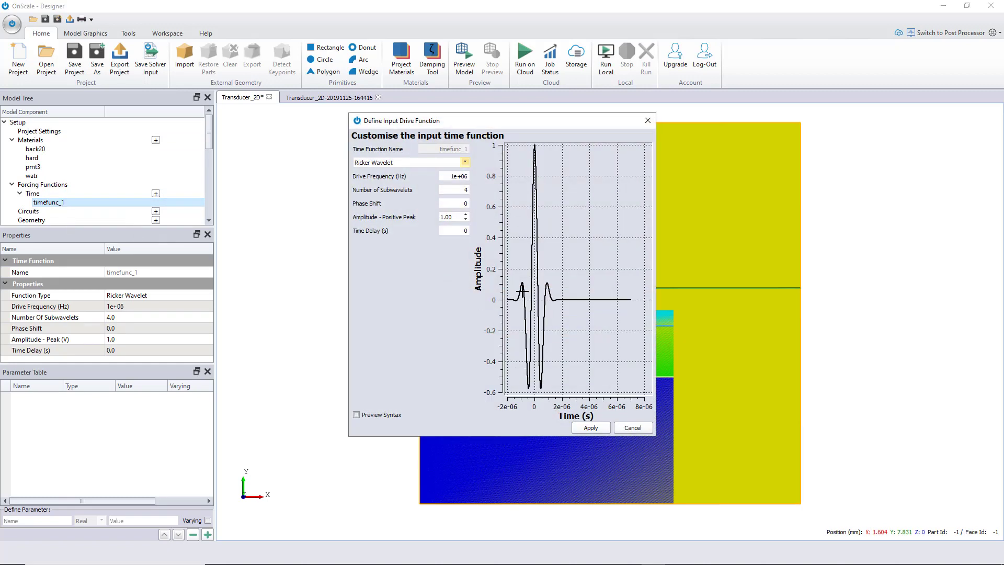
left_click(648, 121)
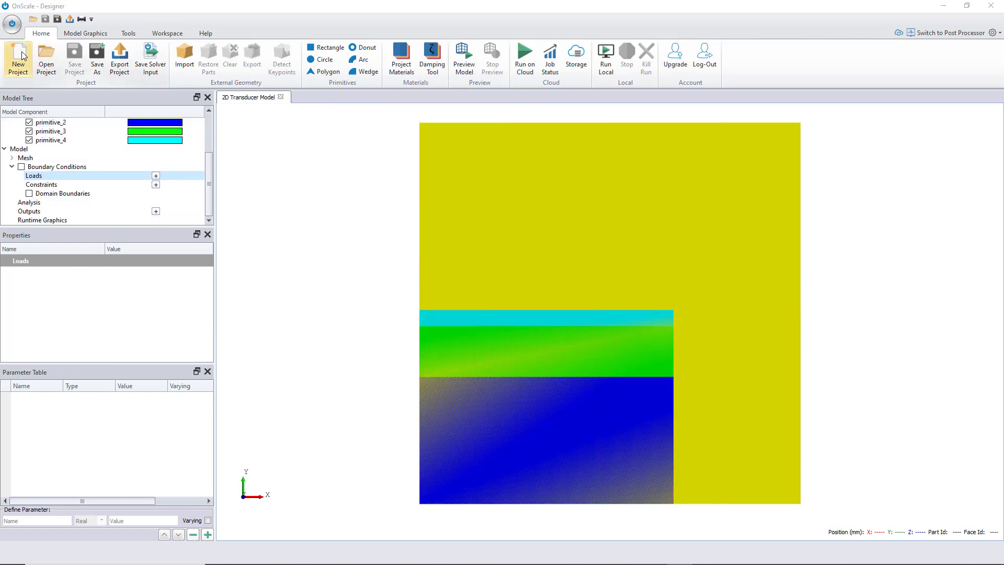
Step: Create a new project as Mechanical Dynamic, 2D Axi-Symmetric (Y), in mm, named '2D Transducer Model'
left_click(26, 67)
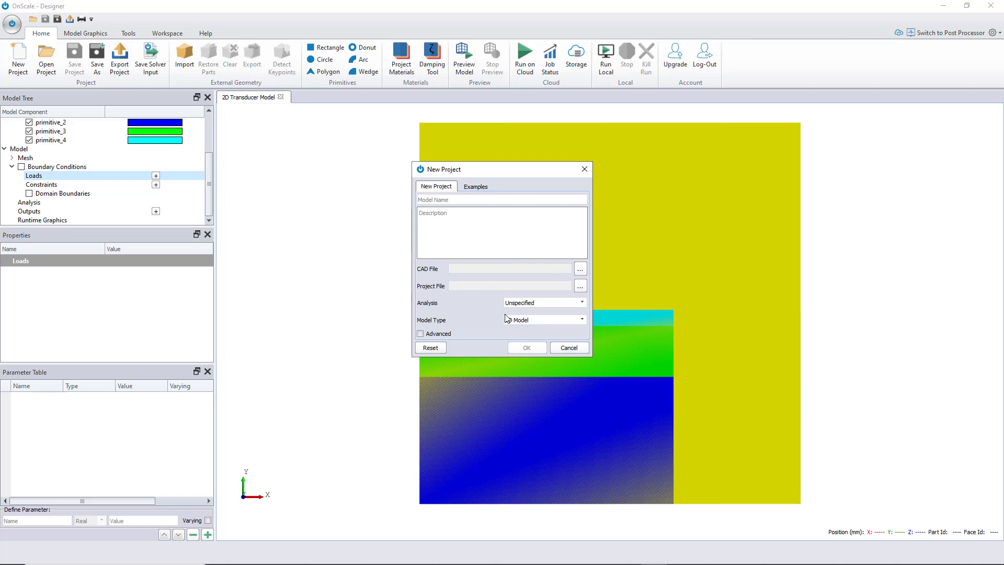
left_click(420, 334)
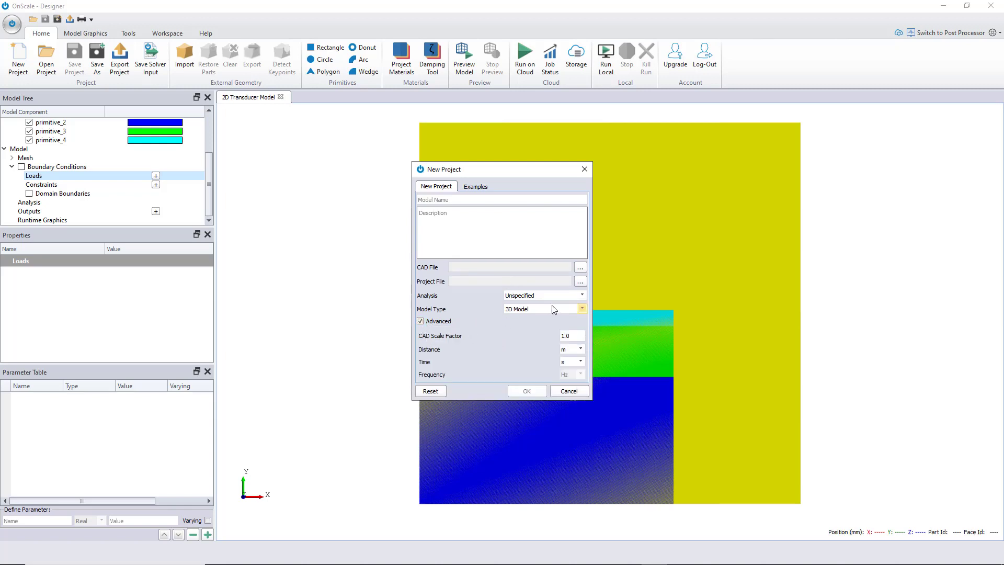
left_click(578, 296)
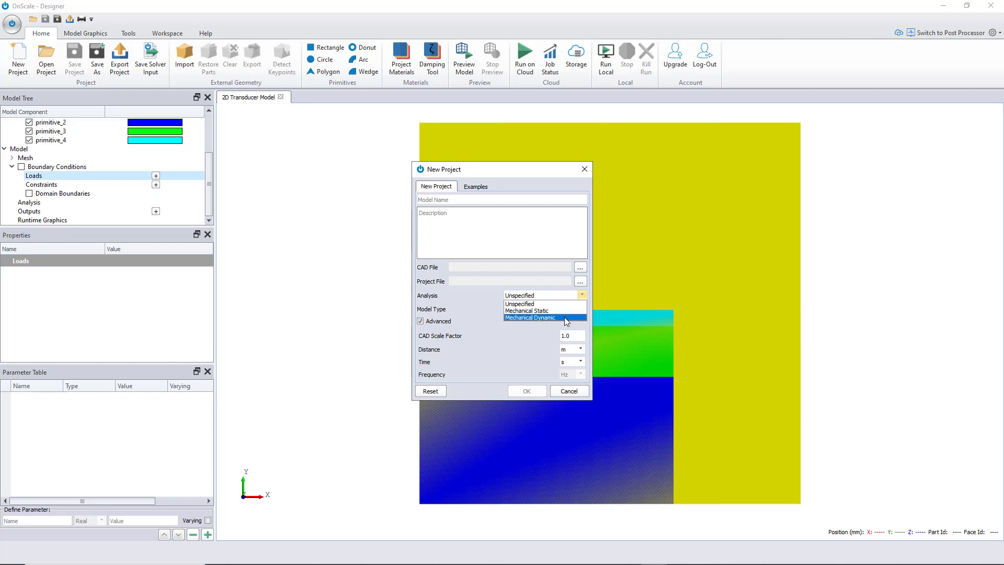
left_click(564, 316)
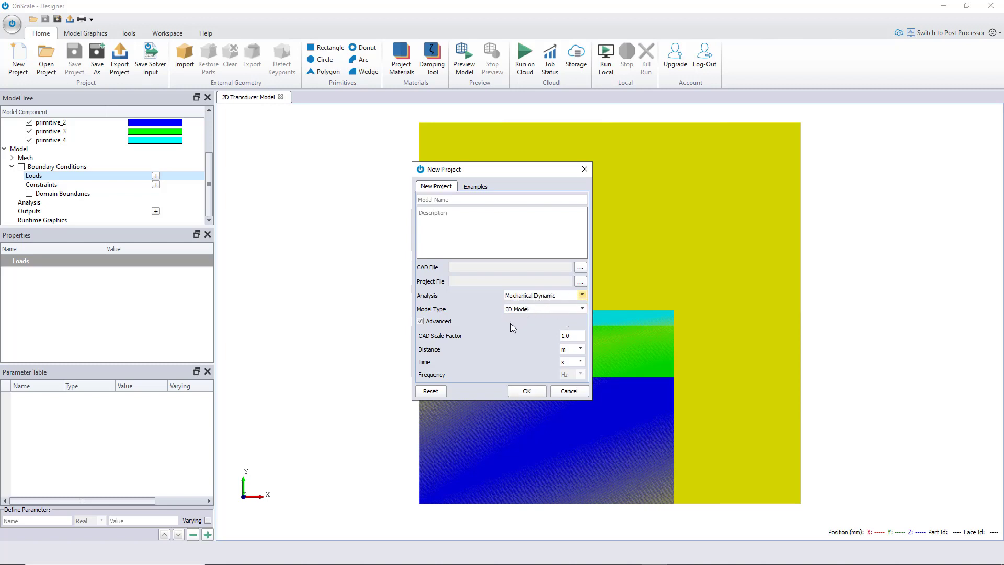
left_click(581, 309)
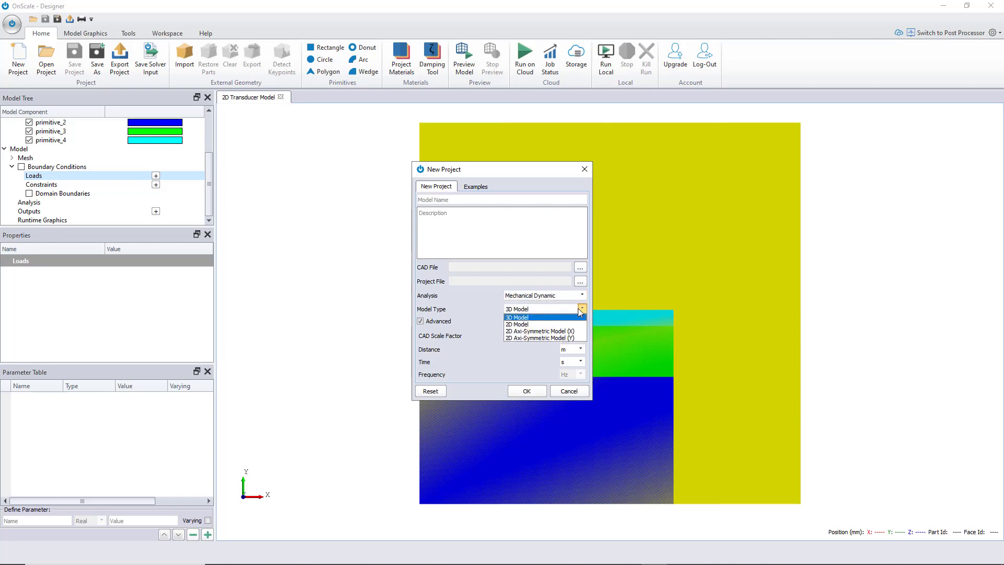
left_click(570, 339)
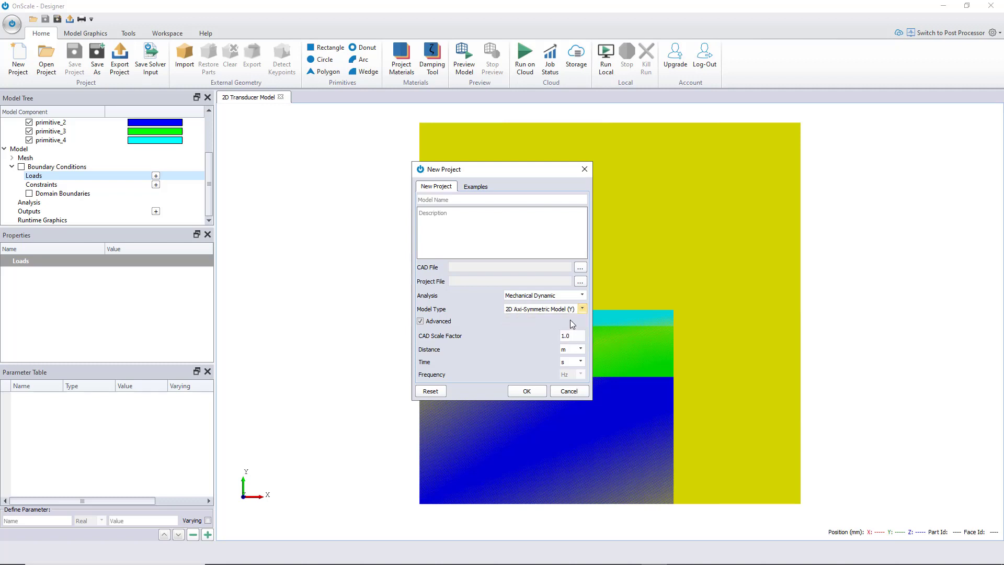
left_click(577, 349)
left_click(577, 363)
left_click(454, 199)
type("2")
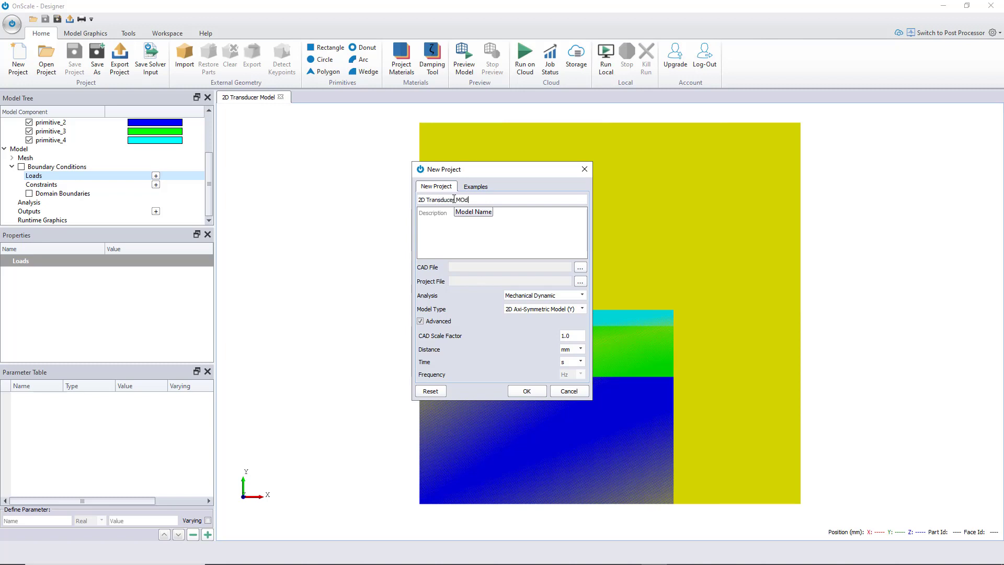
type("D Transducer Model")
Step: Confirm the New Project dialog to create the empty 2D Transducer Model project
left_click(535, 393)
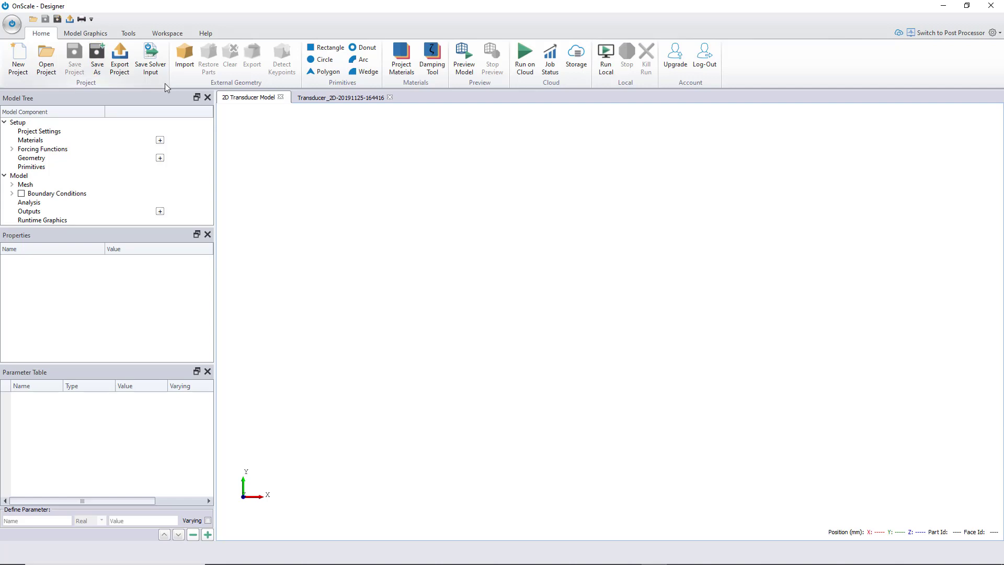
Step: Open the Materials Database and add Water at 25C (watr) to the project
left_click(401, 62)
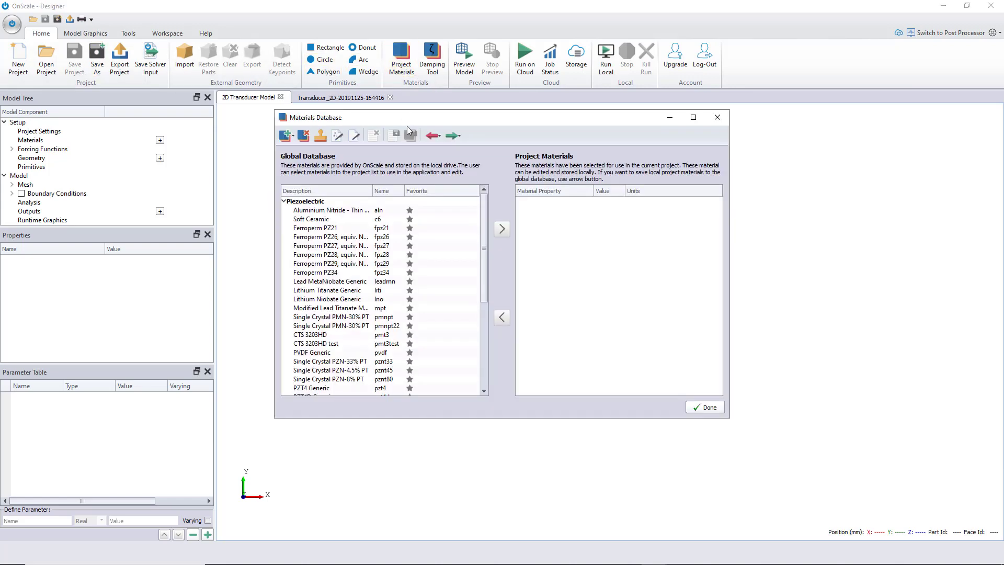
left_click_drag(407, 122, 412, 147)
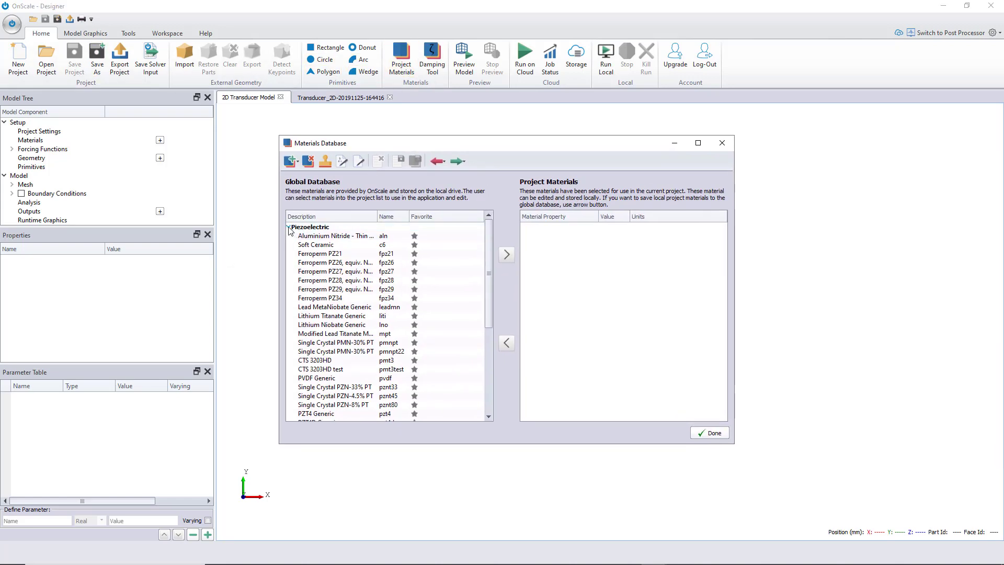
left_click(289, 227)
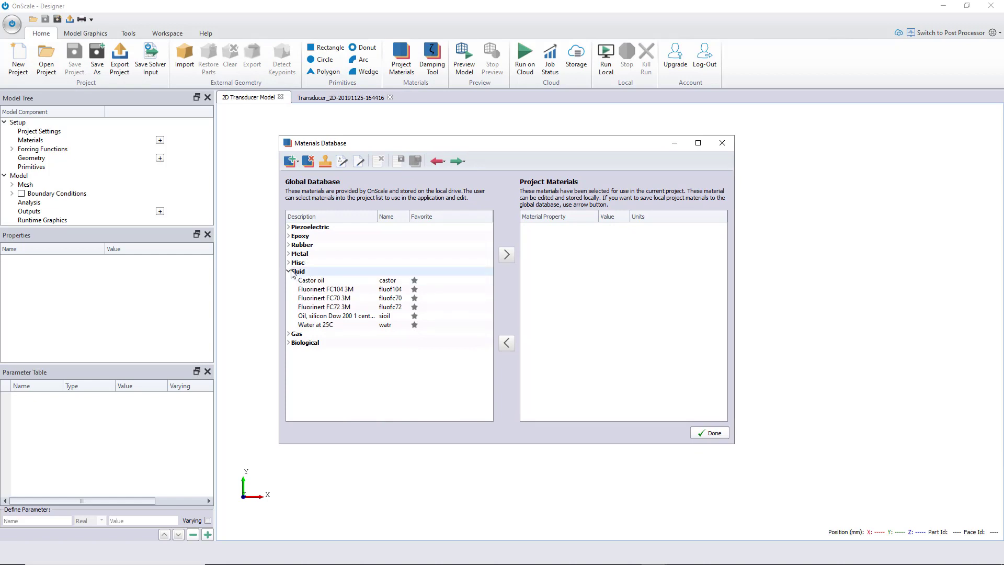
double_click(301, 272)
double_click(301, 272)
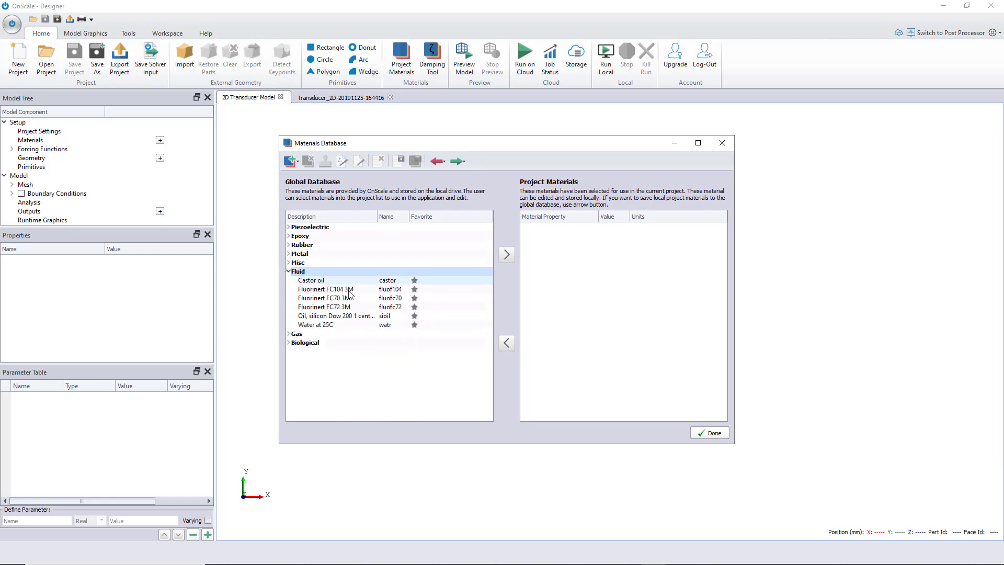
left_click(376, 326)
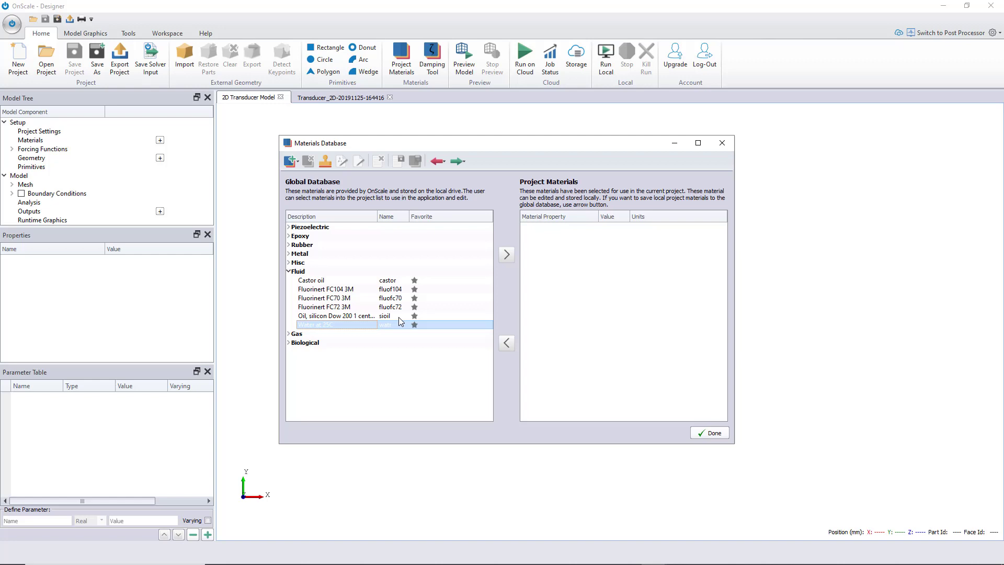
left_click(507, 255)
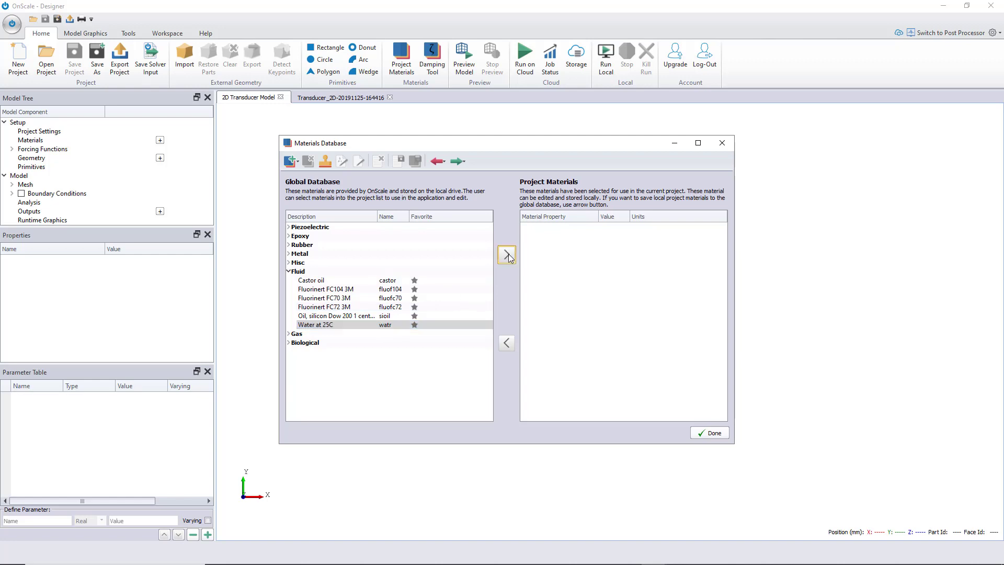
Step: From the Epoxy category, add the back20 backing and hard epoxy materials to the project
left_click(288, 271)
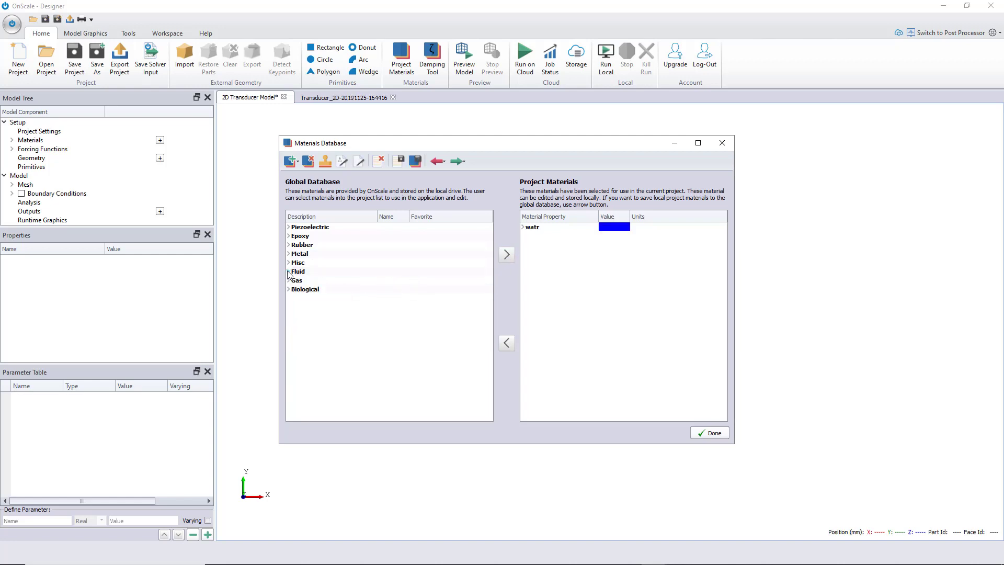
double_click(300, 236)
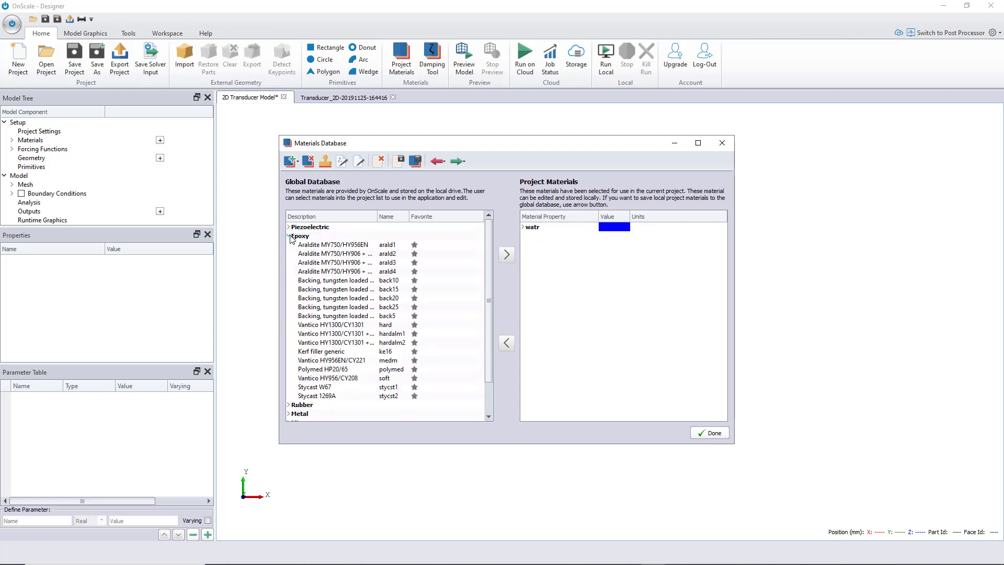
left_click(355, 298)
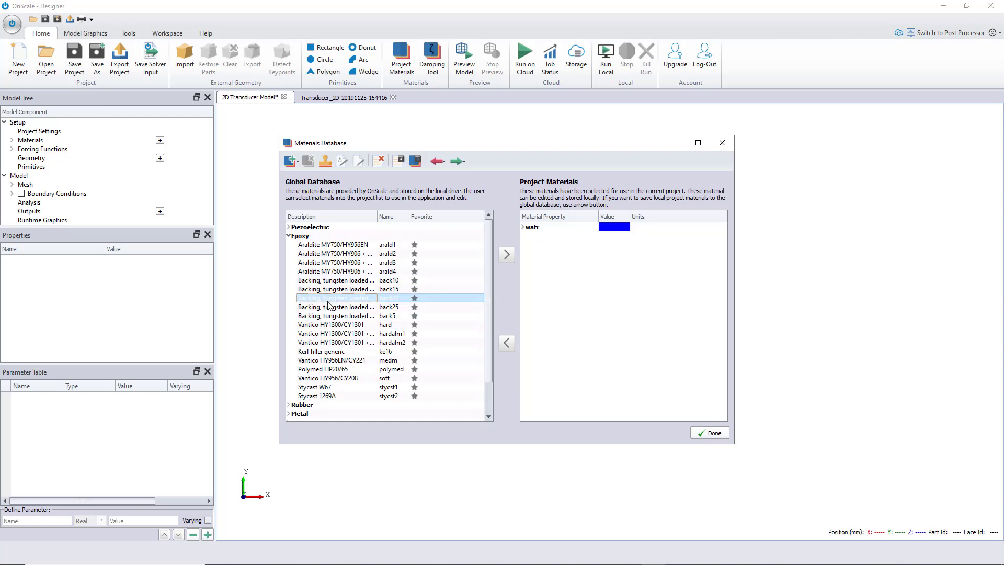
left_click(507, 253)
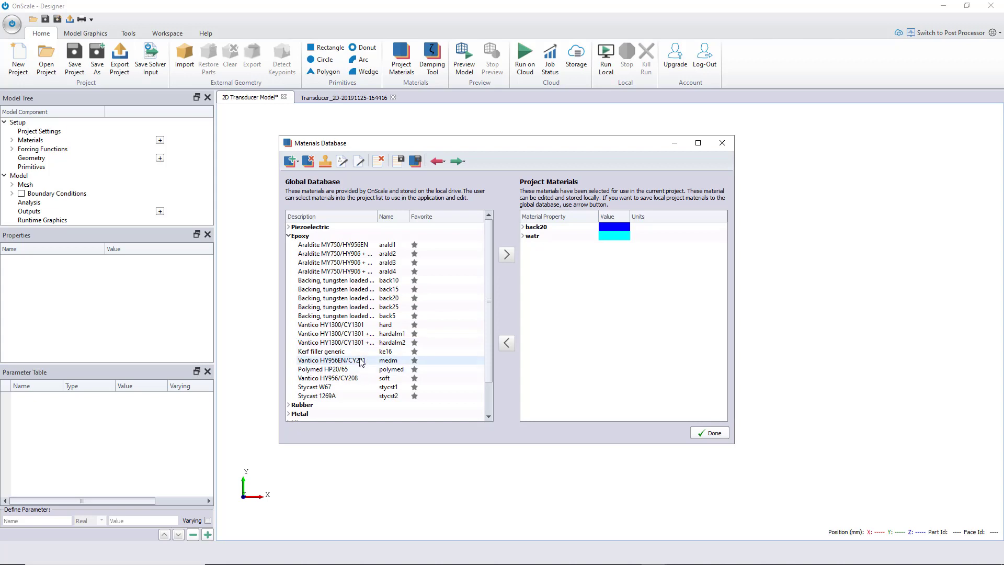
left_click(341, 326)
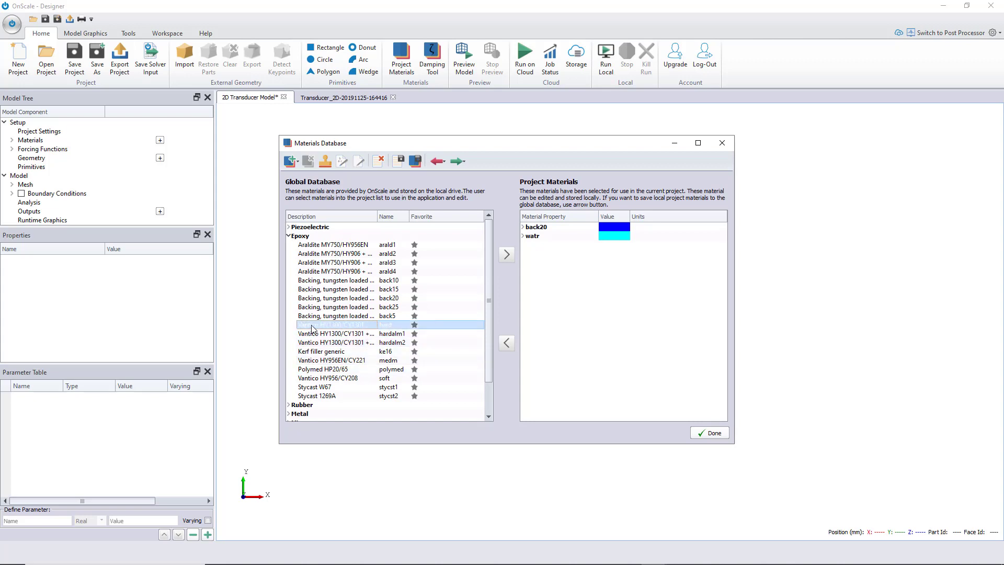
left_click(506, 255)
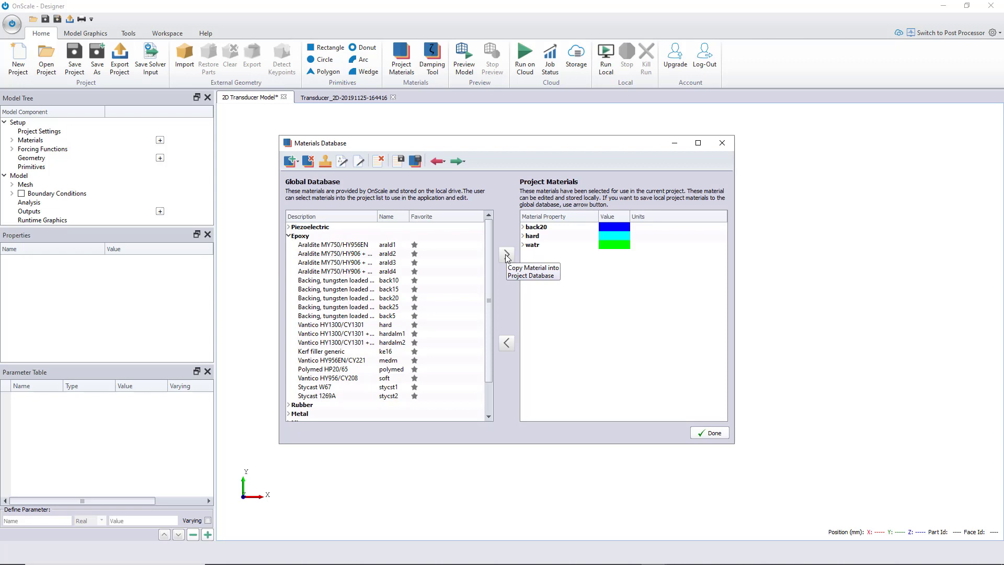
Step: Add the piezoelectric CTS 3203HD (pmt3) material to the project
left_click(288, 236)
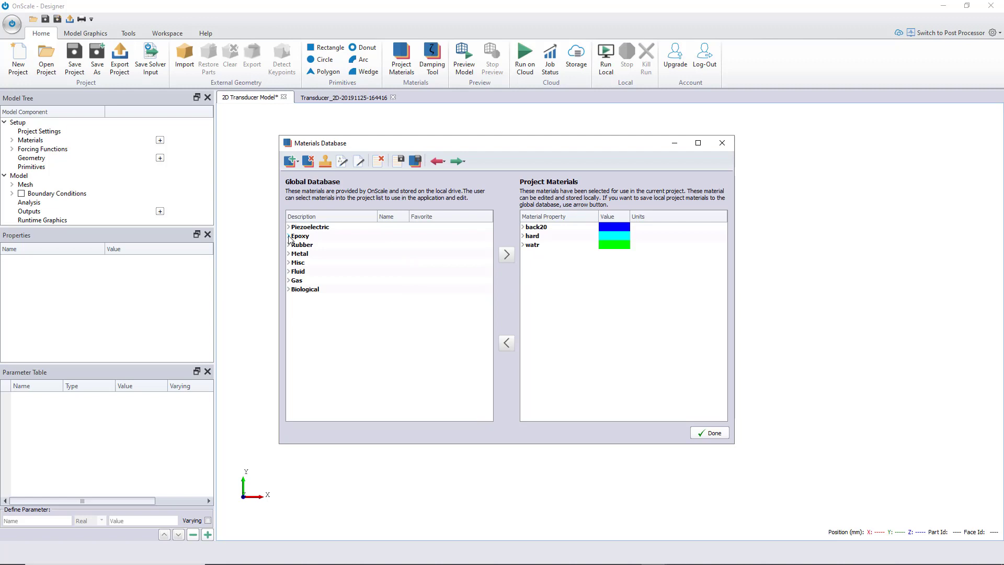
left_click(289, 228)
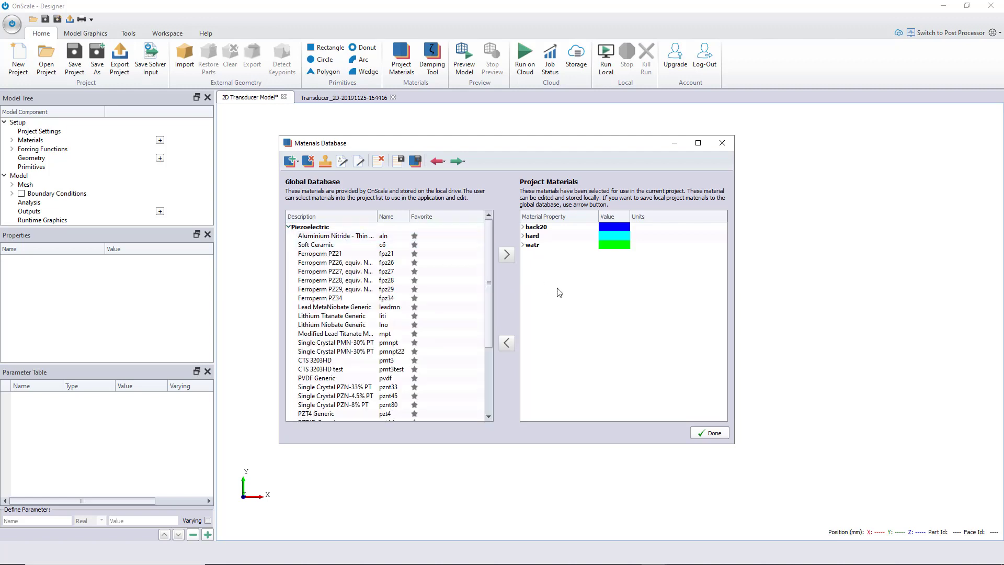
scroll(356, 310, "down", 1)
left_click(330, 334)
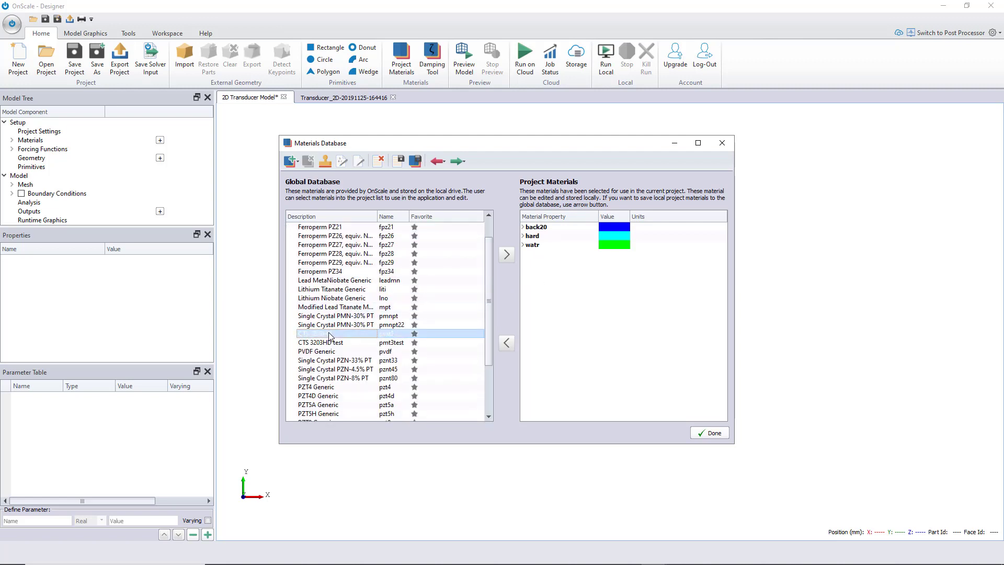
left_click(506, 255)
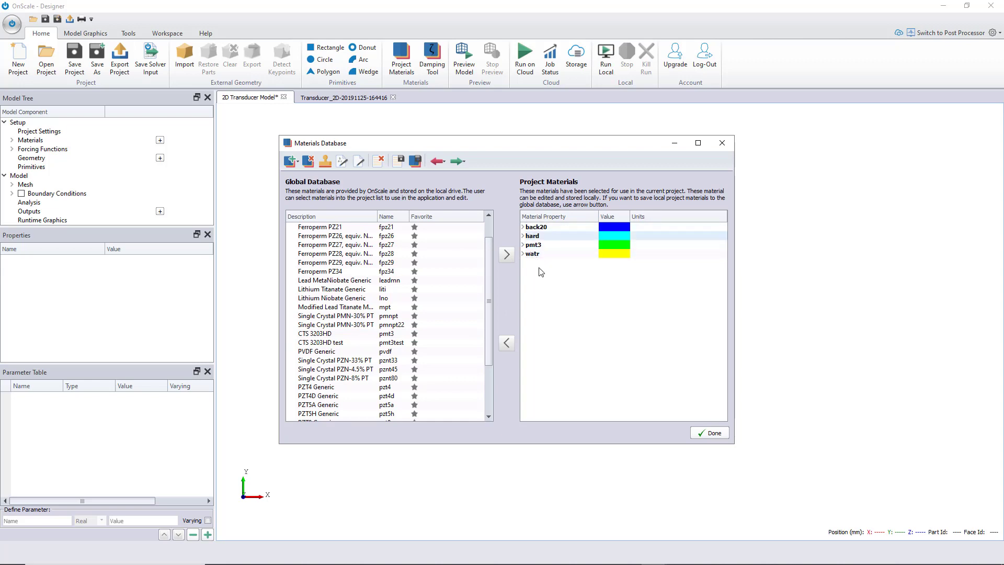
Step: Set pmt3's piezoelectric poling direction to Y+ and close the Materials Database
left_click(524, 246)
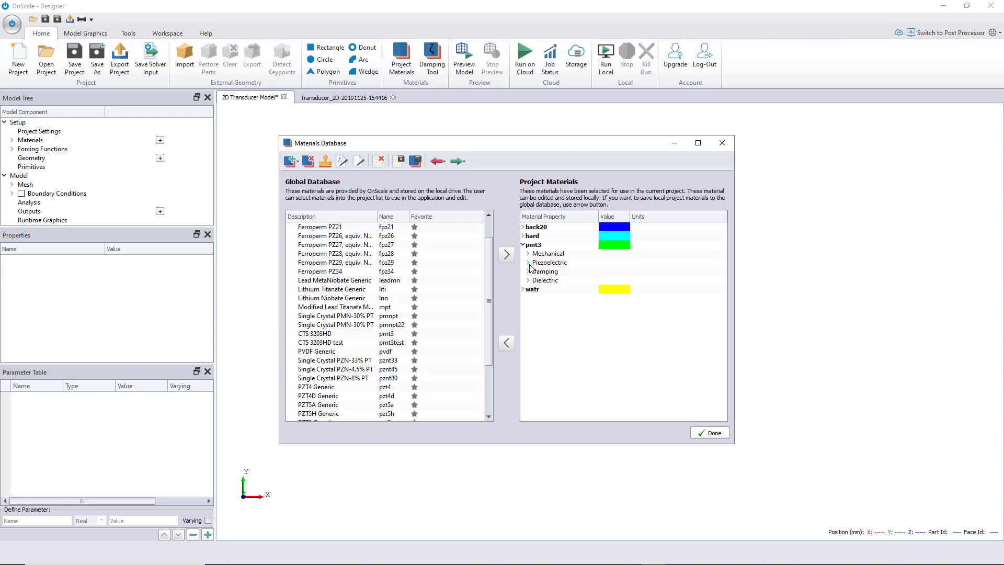
left_click(530, 263)
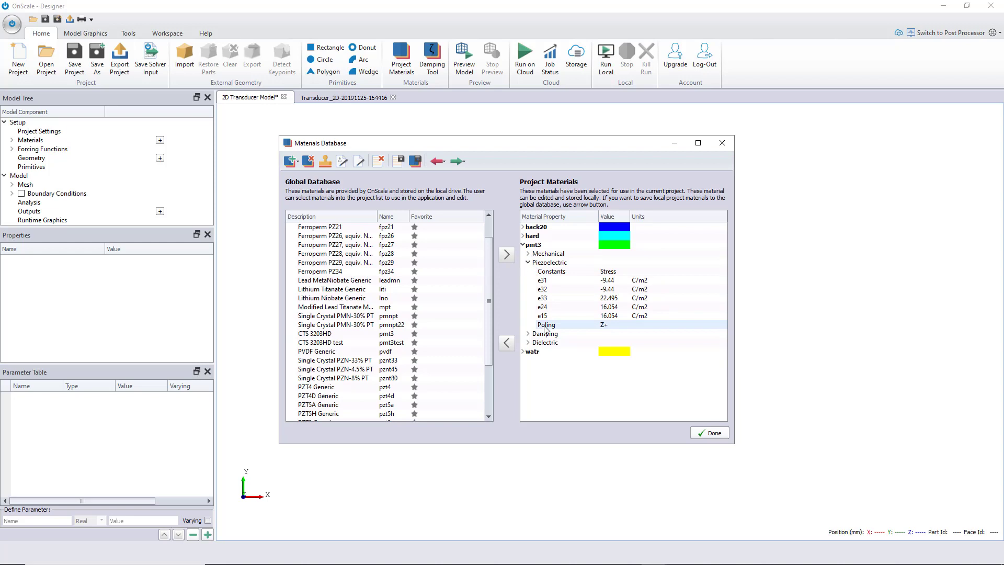
left_click(610, 327)
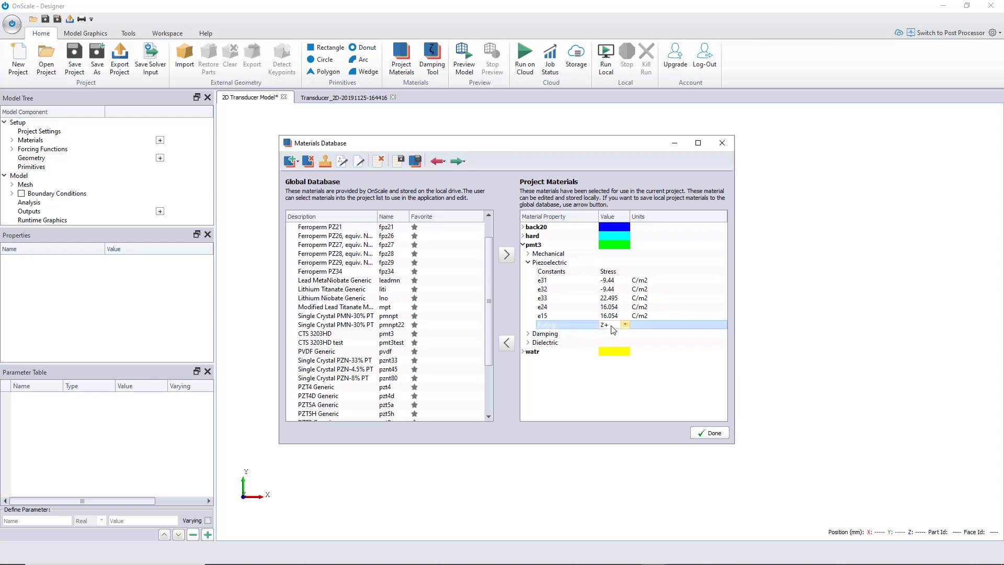
left_click(625, 325)
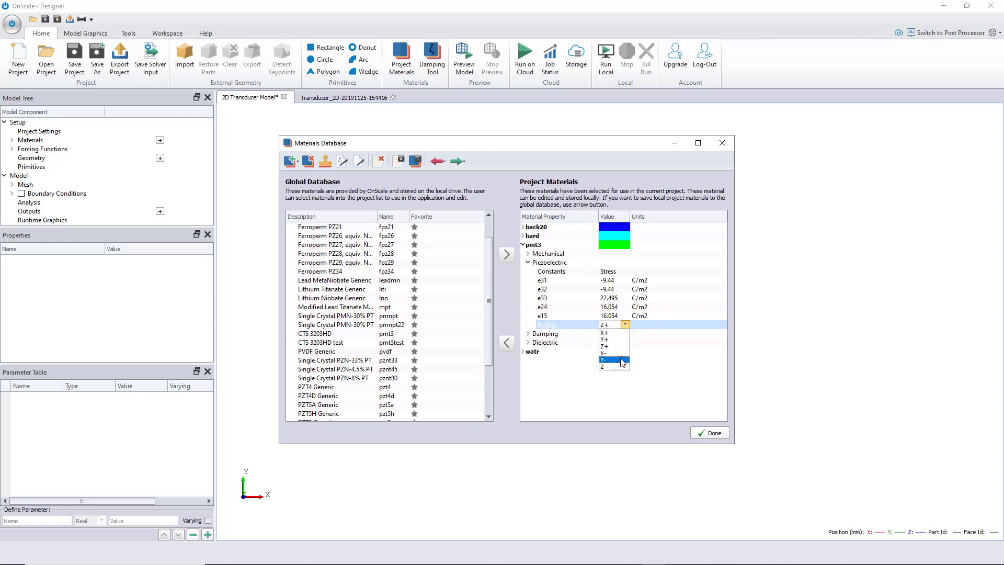
left_click(621, 347)
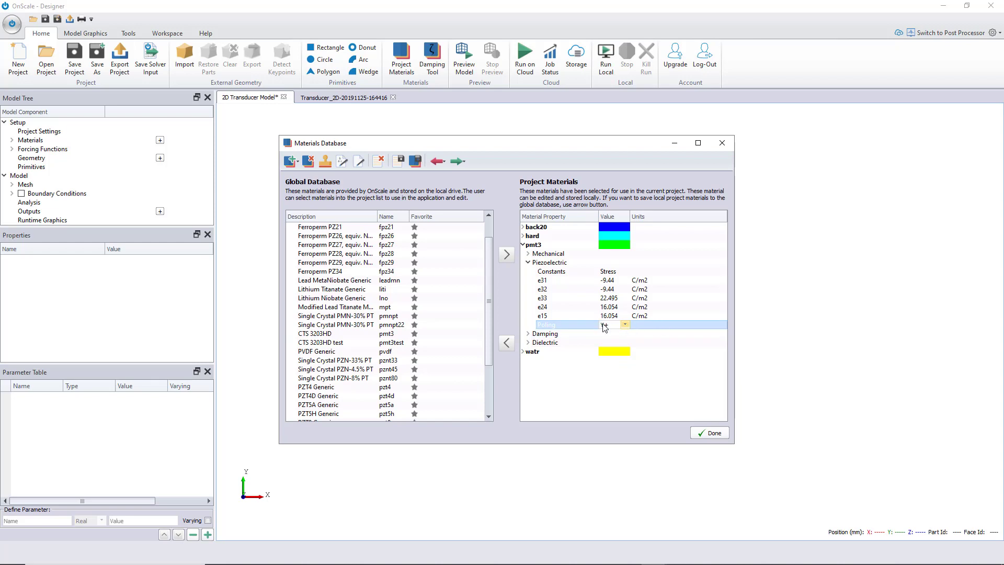
left_click(645, 326)
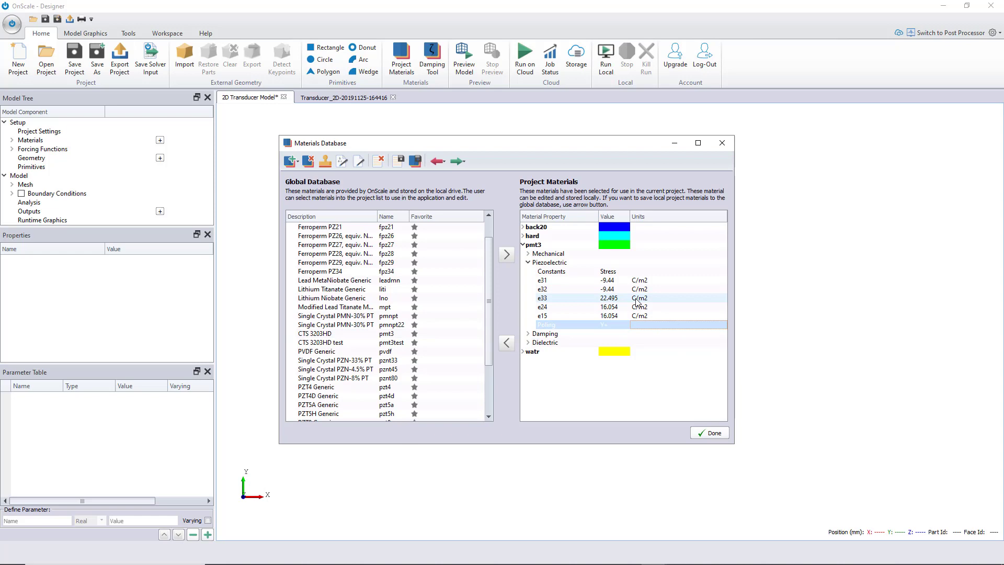
left_click(717, 434)
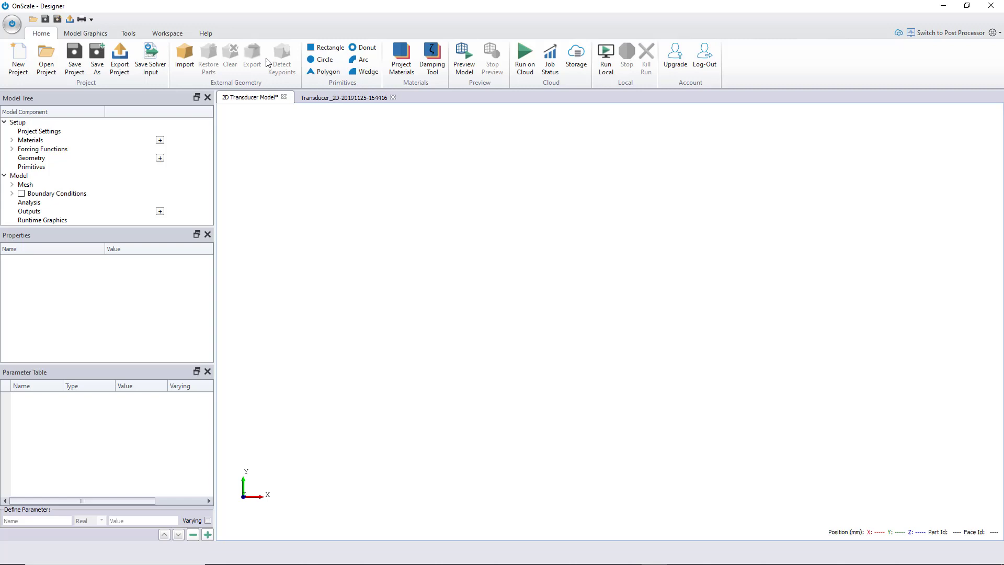
Step: Add a rectangle and assign it the watr material
left_click(333, 48)
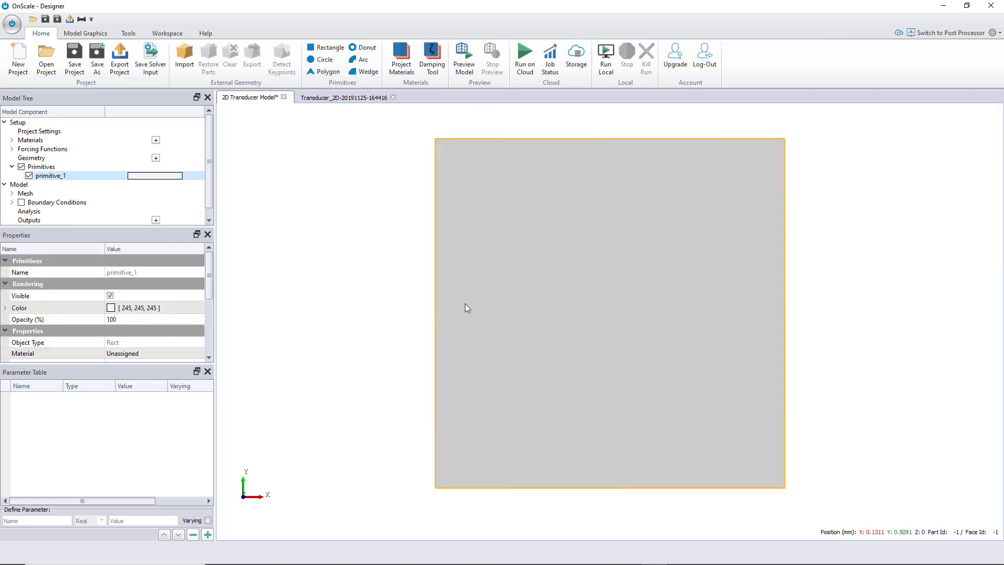
left_click_drag(211, 280, 212, 296)
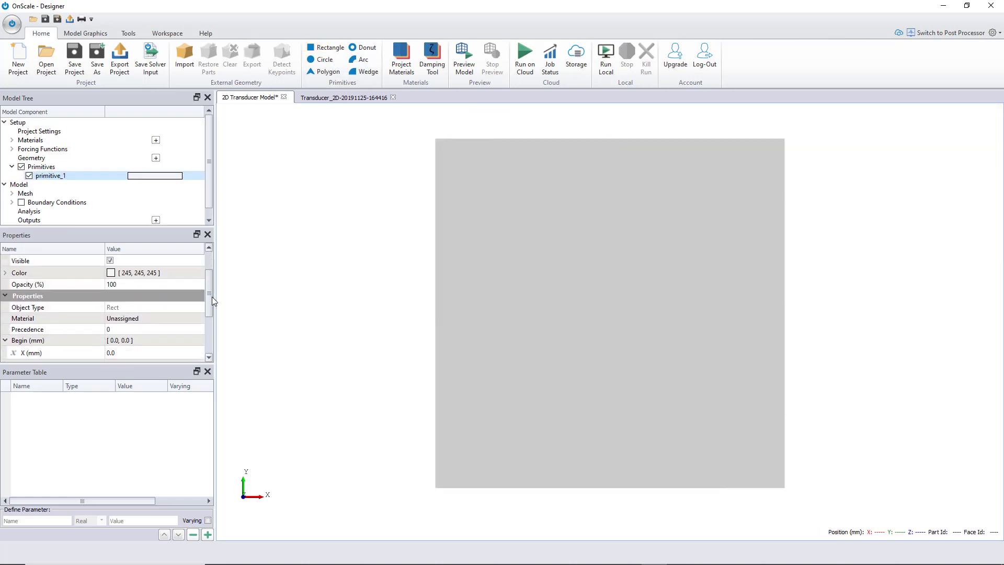
left_click(174, 322)
left_click(167, 354)
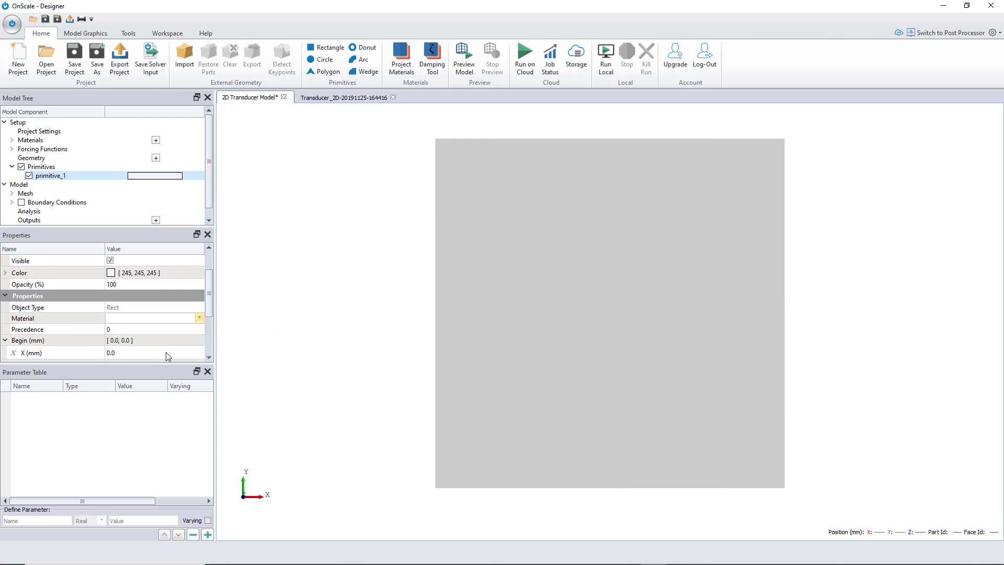
left_click_drag(209, 299, 210, 314)
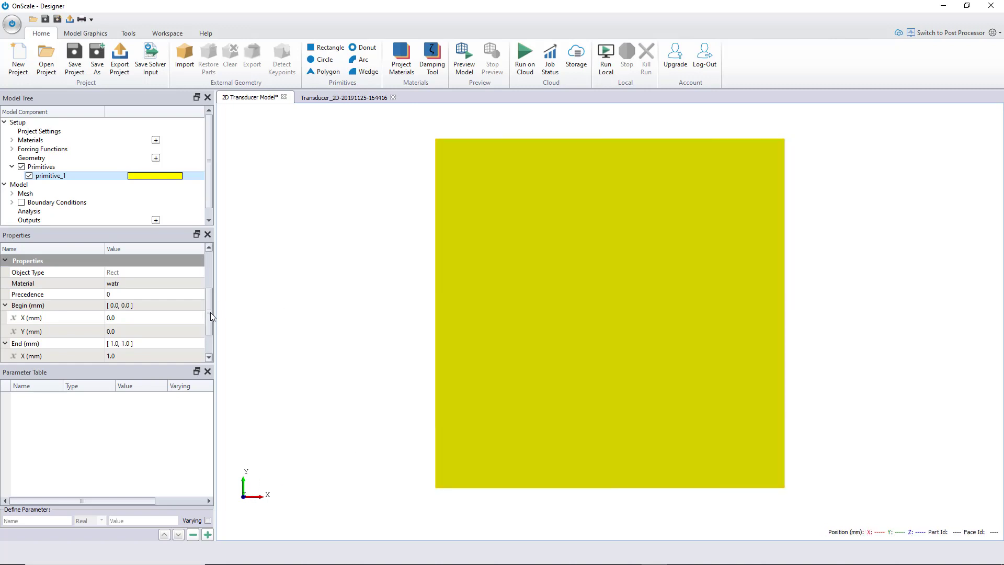
left_click_drag(211, 312, 211, 333)
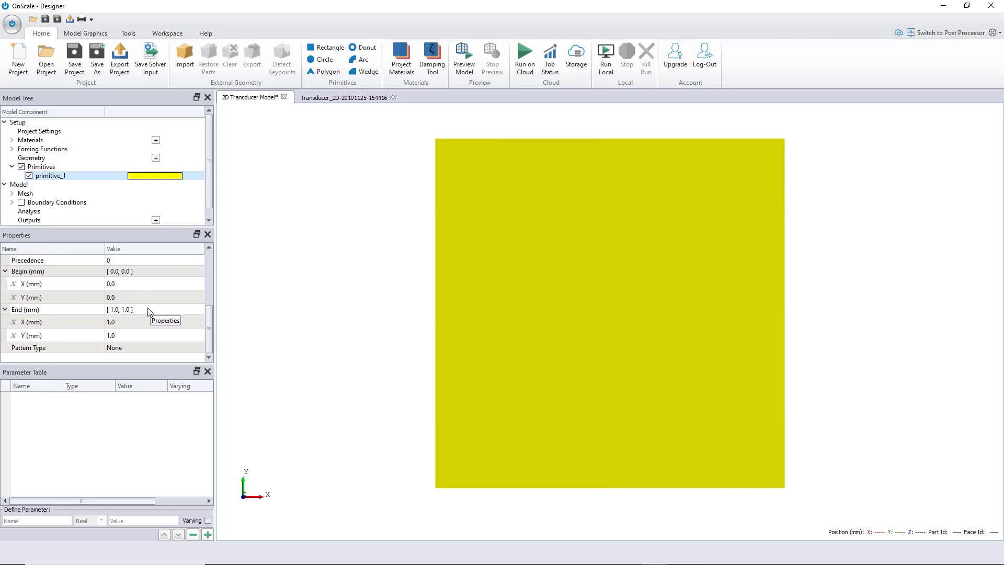
Step: Set the rectangle's End X and End Y to 15 mm and reset the view to fit it
left_click(129, 323)
type("15")
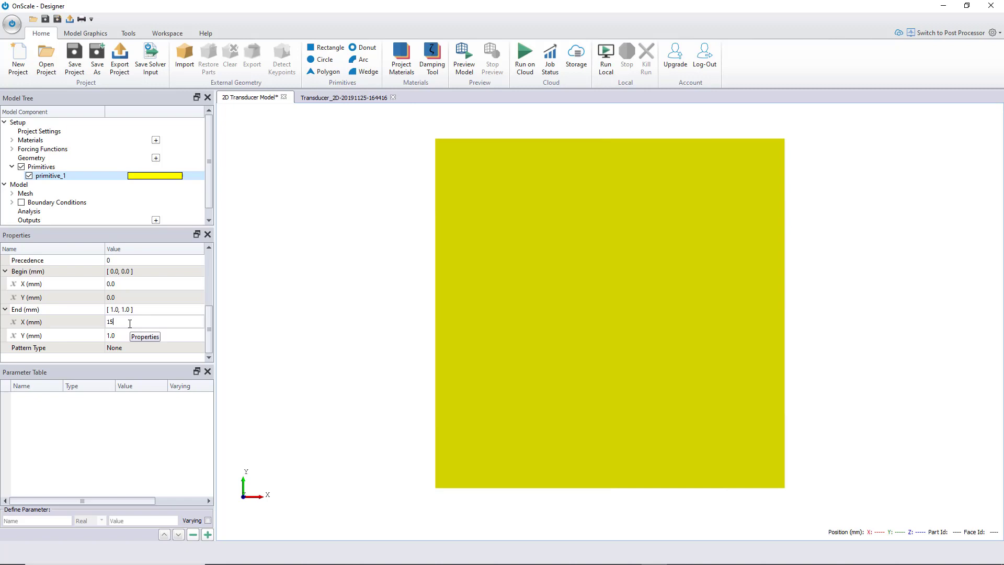
left_click(118, 336)
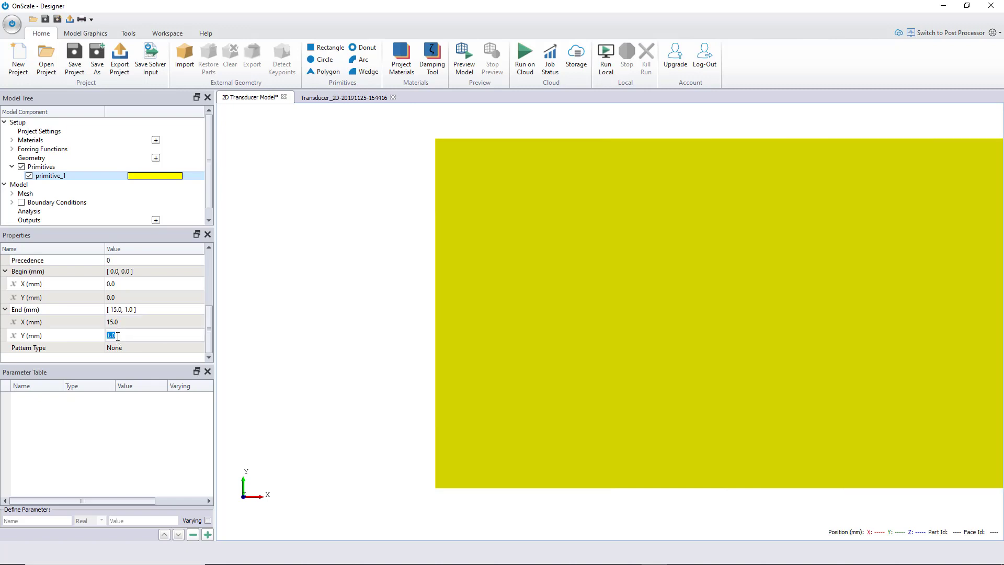
type("15")
key("Return")
right_click(289, 268)
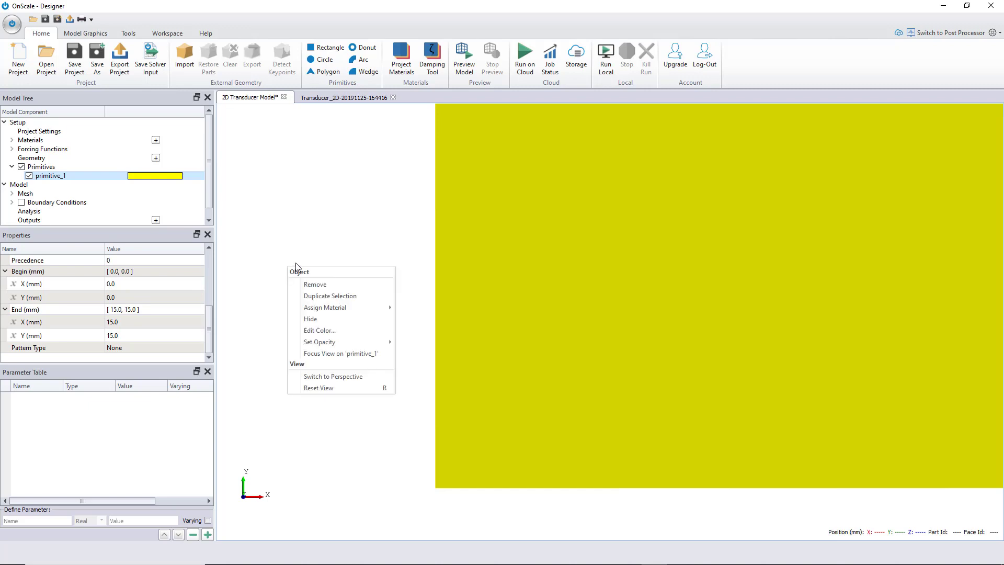
left_click(332, 388)
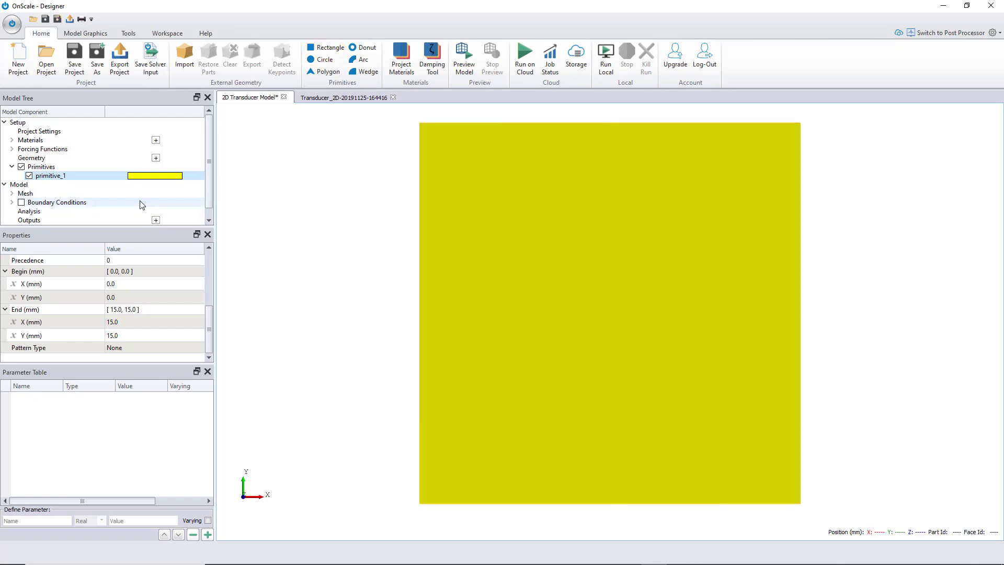
Step: Duplicate primitive_1 into primitive_2 and change its material to back20
right_click(75, 177)
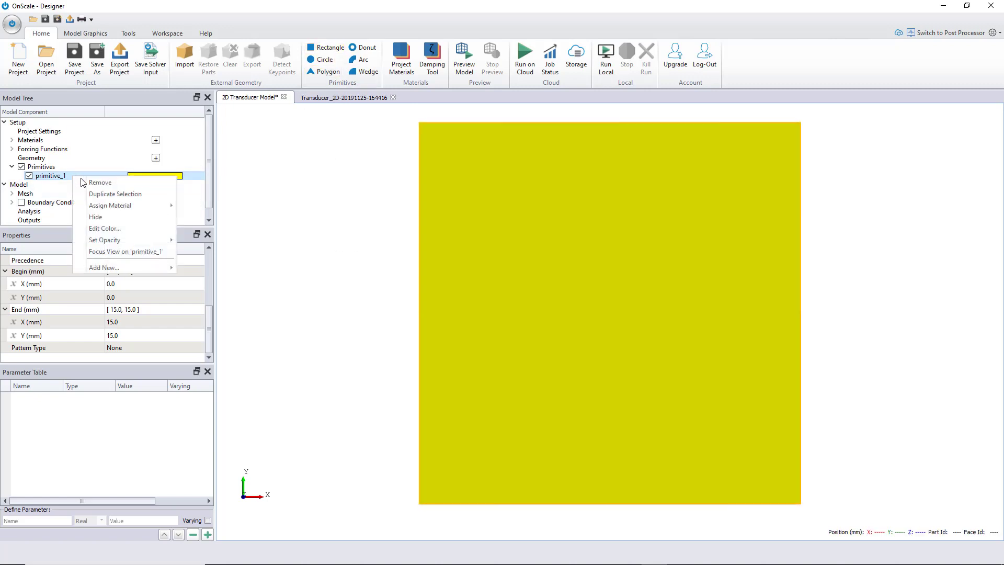
left_click(102, 194)
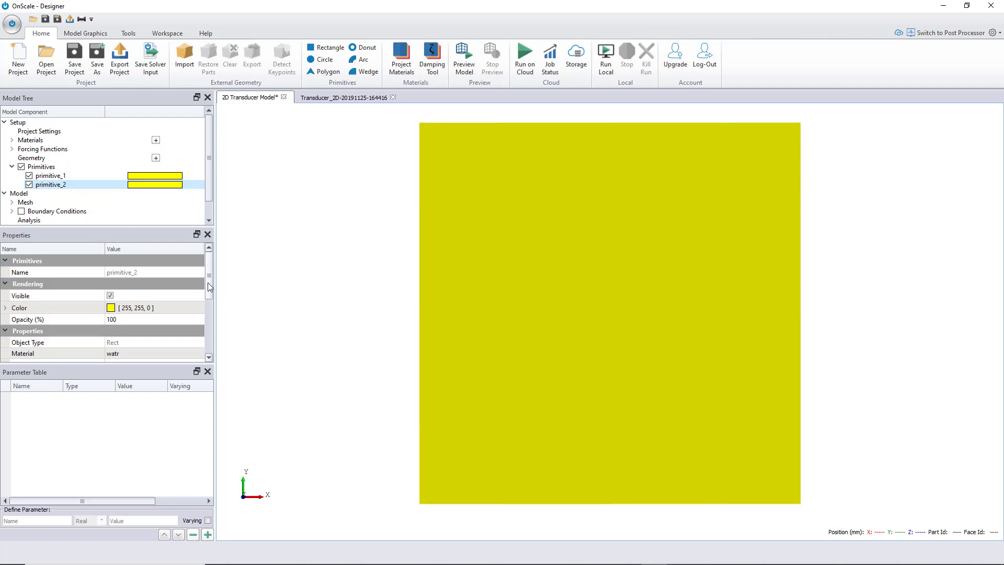
scroll(208, 285, "down", 3)
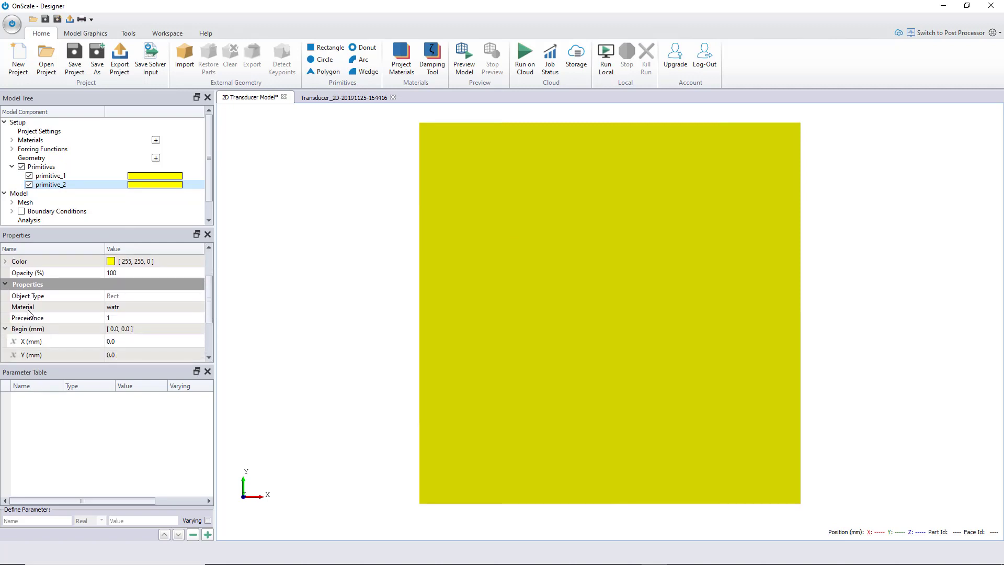
left_click(144, 308)
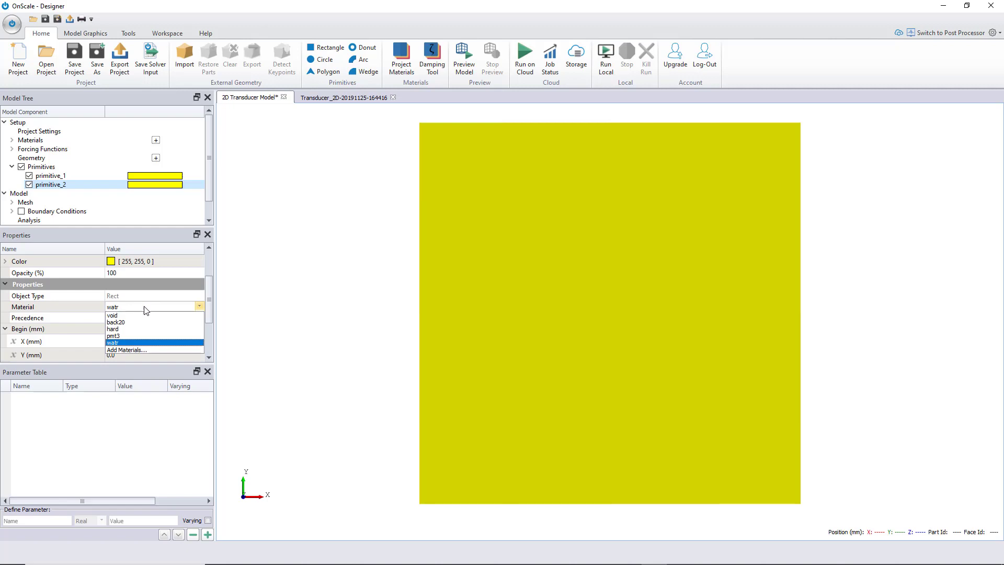
left_click(147, 322)
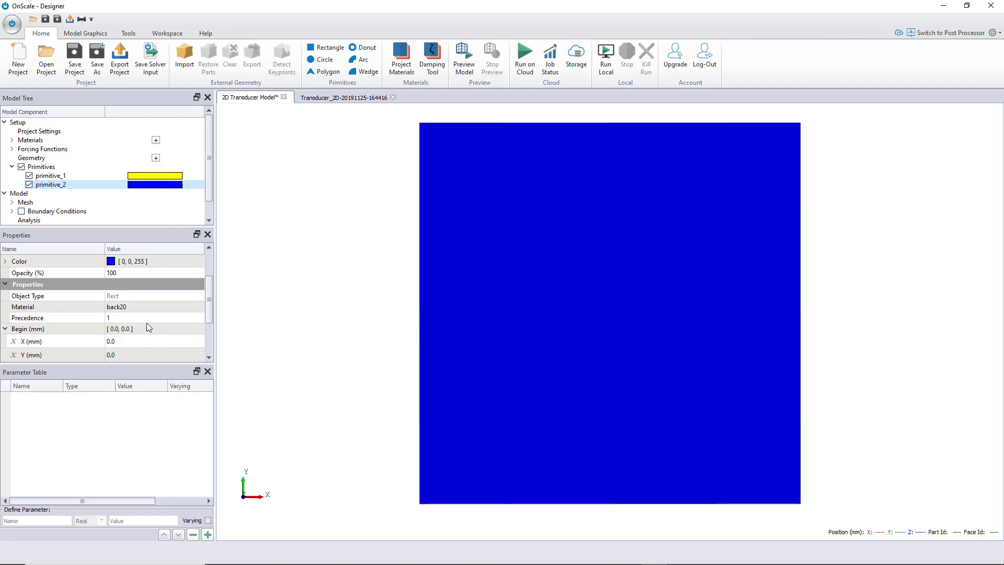
scroll(205, 305, "down", 1)
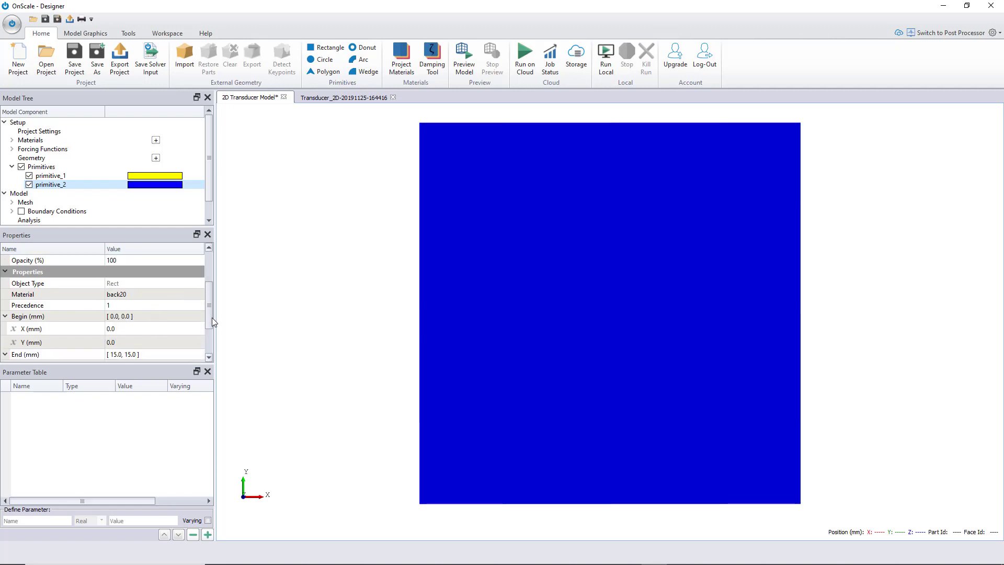
scroll(212, 329, "down", 2)
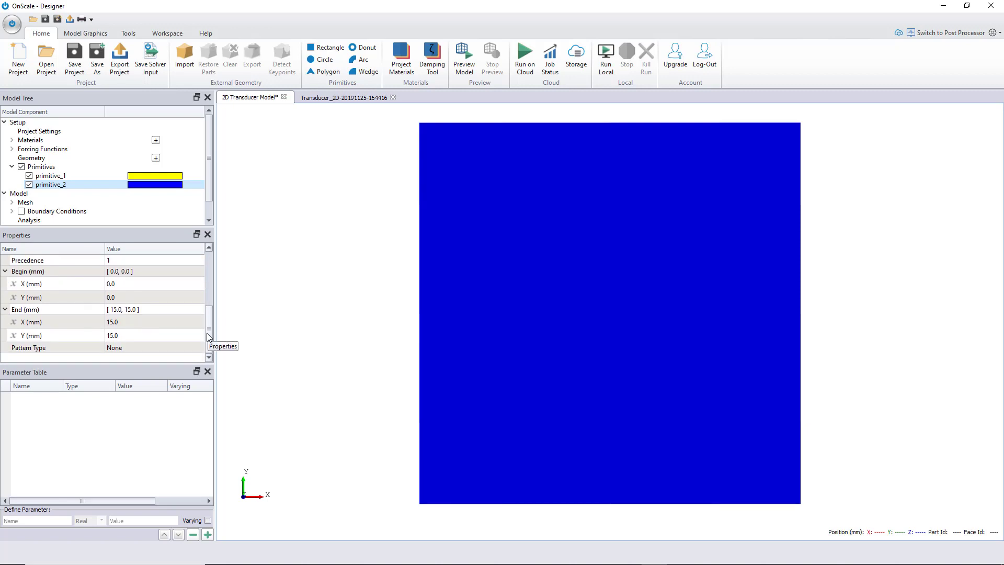
Step: Set primitive_2's End X to 10 mm and End Y to 5 mm
left_click(135, 324)
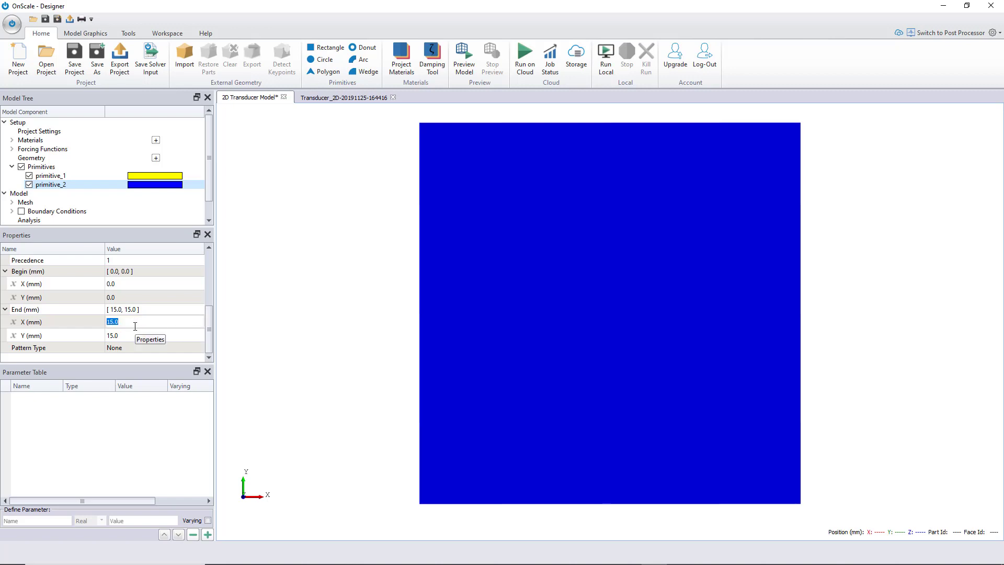
type("10")
key("Return")
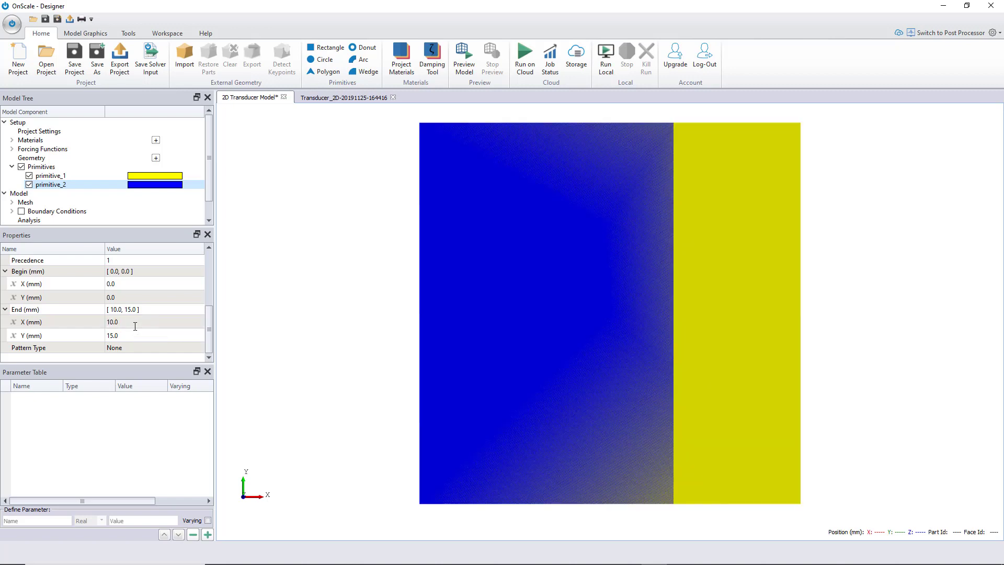
left_click(133, 335)
type("5")
key("Return")
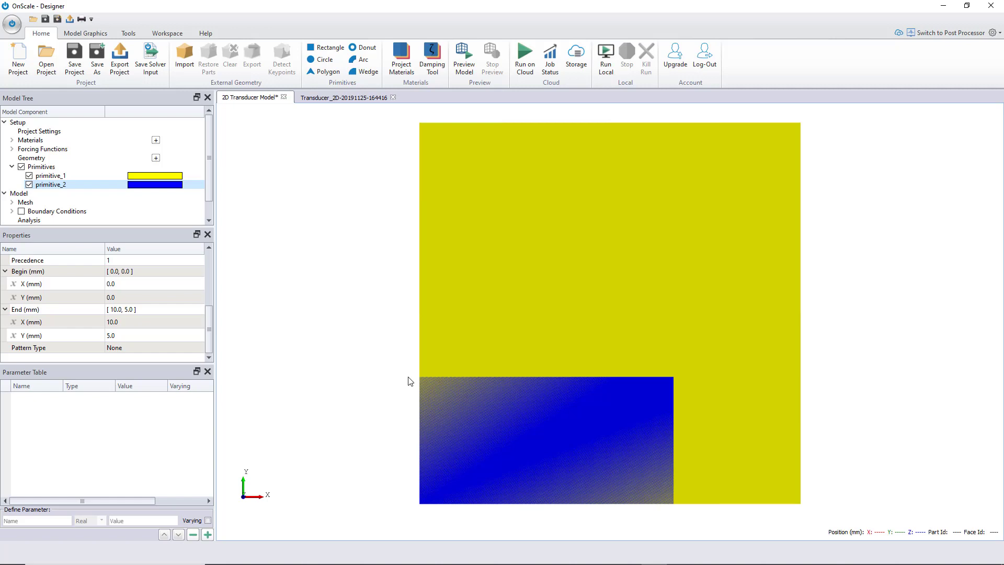
Step: Duplicate primitive_2 into primitive_3 and assign it the pmt3 material
right_click(67, 186)
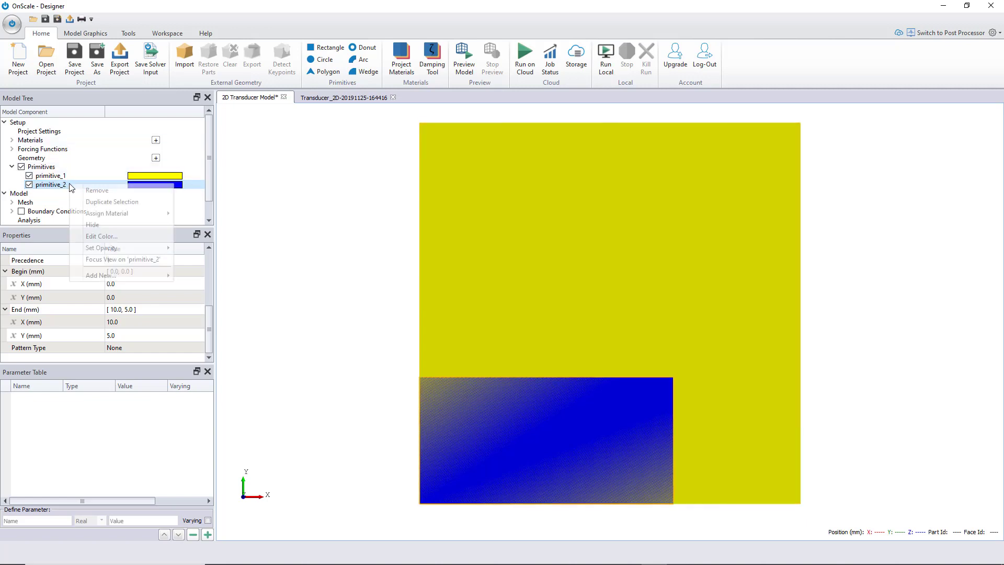
left_click(118, 202)
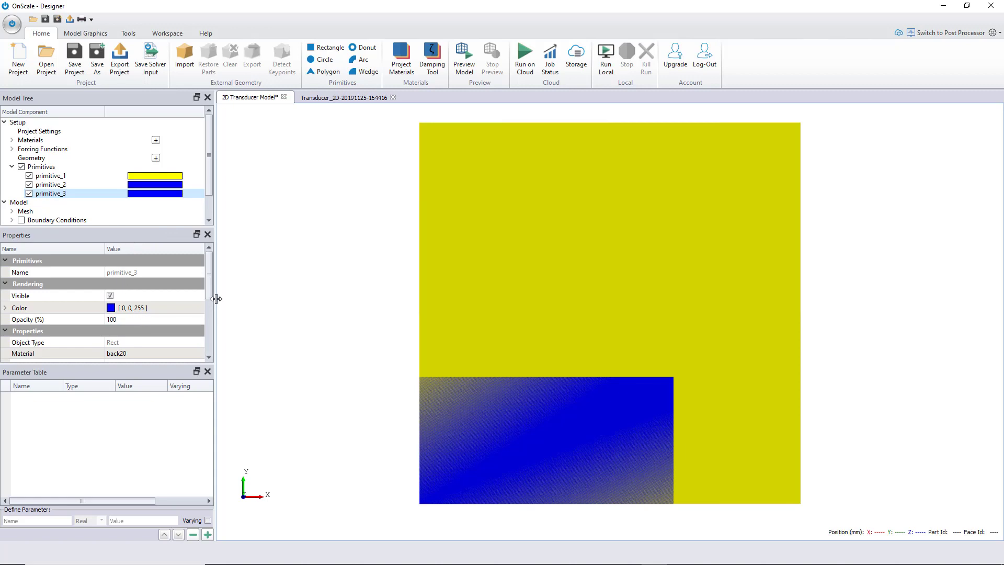
scroll(208, 291, "down", 1)
left_click(133, 318)
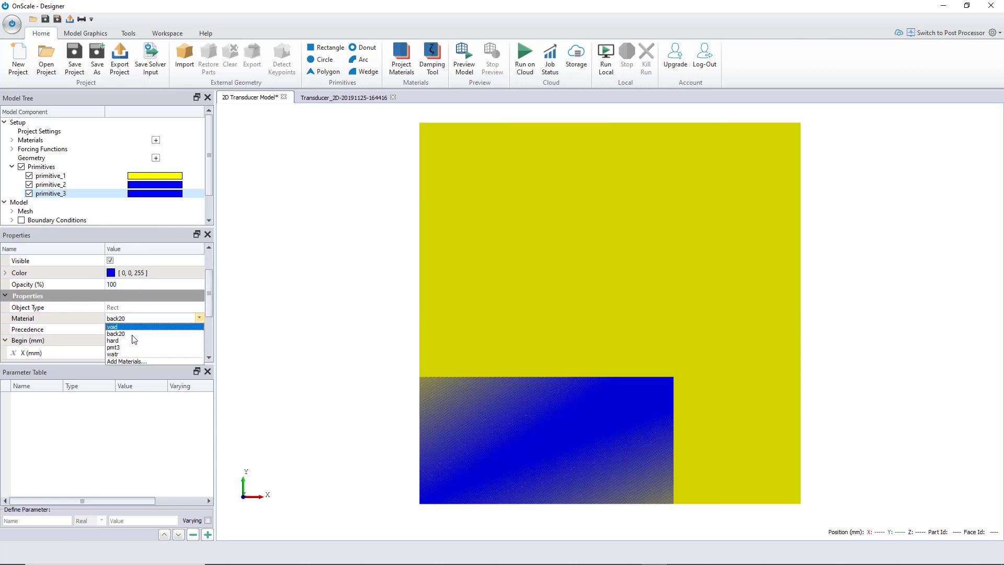
left_click(135, 348)
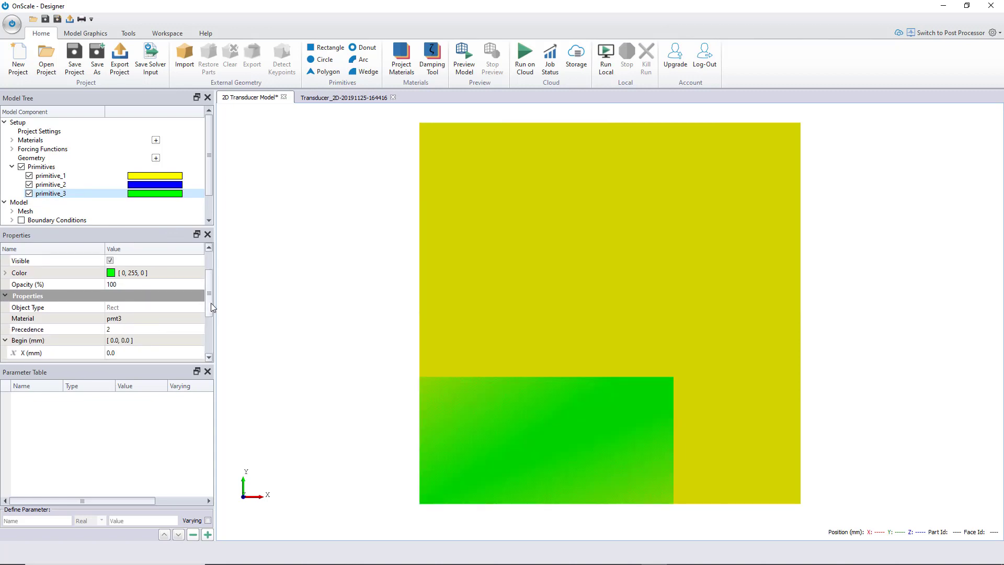
left_click_drag(211, 303, 211, 340)
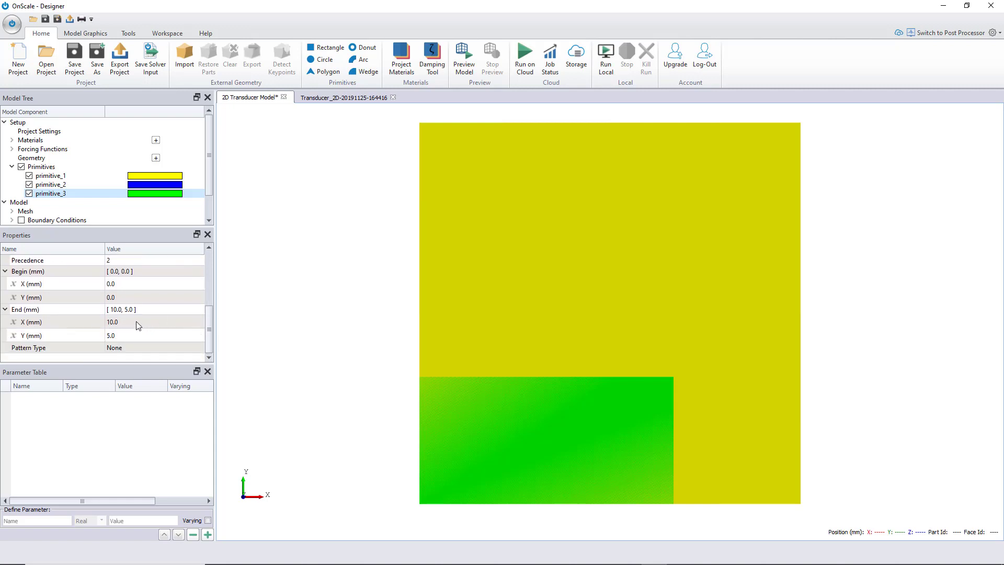
Step: Set primitive_3's Begin Y to 5 mm and End Y to 7 mm
left_click(124, 295)
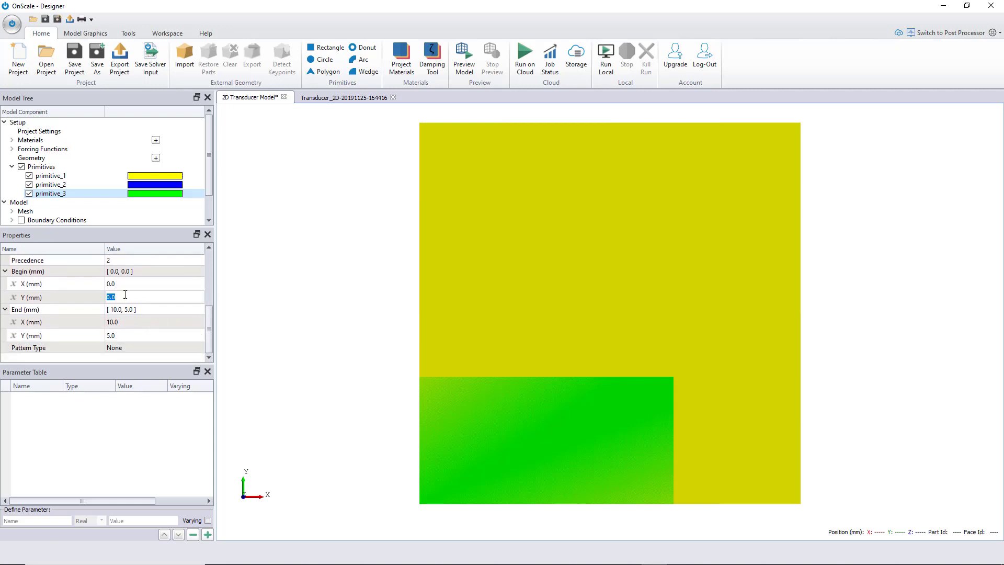
type("5")
left_click(134, 338)
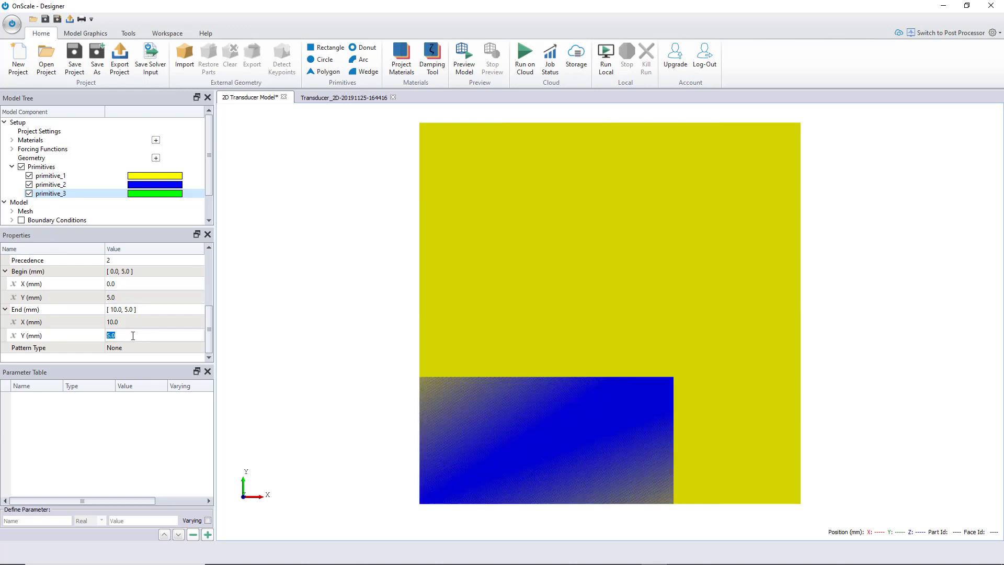
type("7")
key("Return")
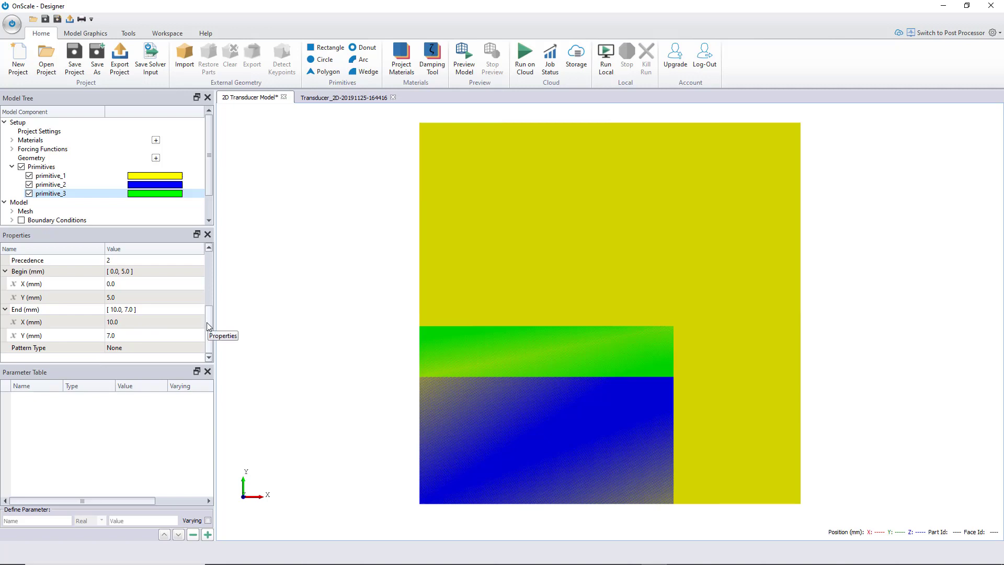
Step: Duplicate primitive_3 into primitive_4 and assign it the hard epoxy material
right_click(72, 197)
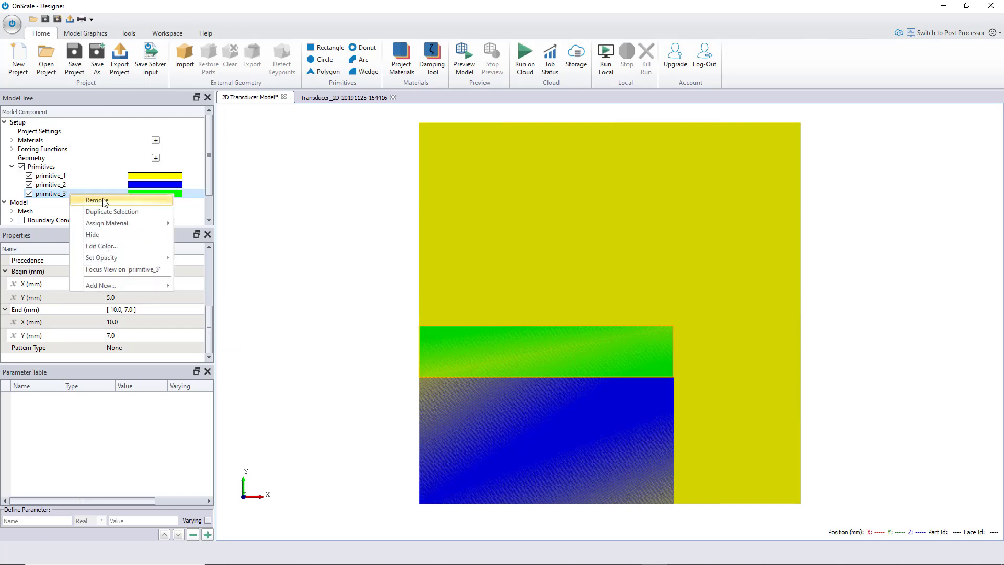
left_click(107, 211)
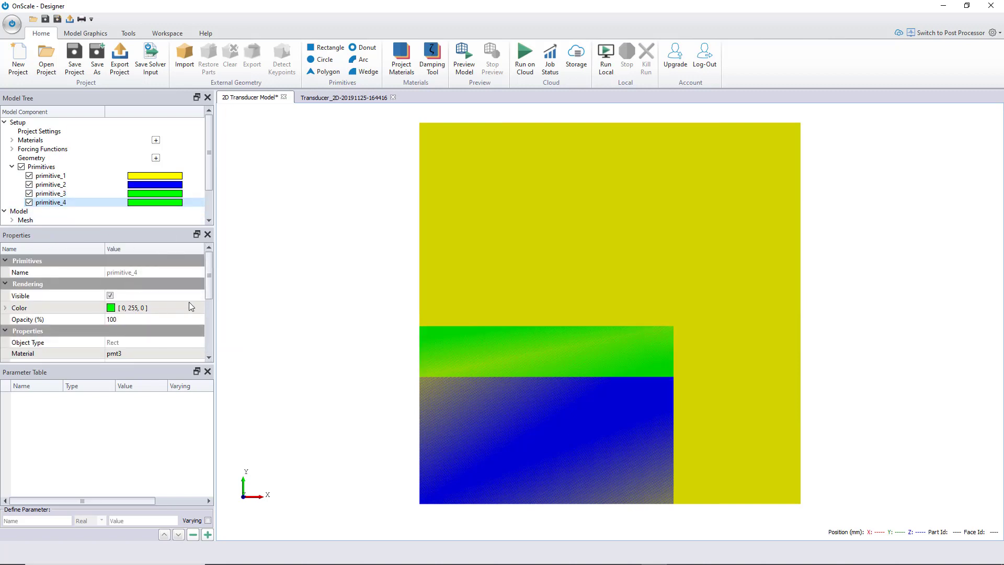
scroll(211, 287, "down", 3)
left_click(120, 309)
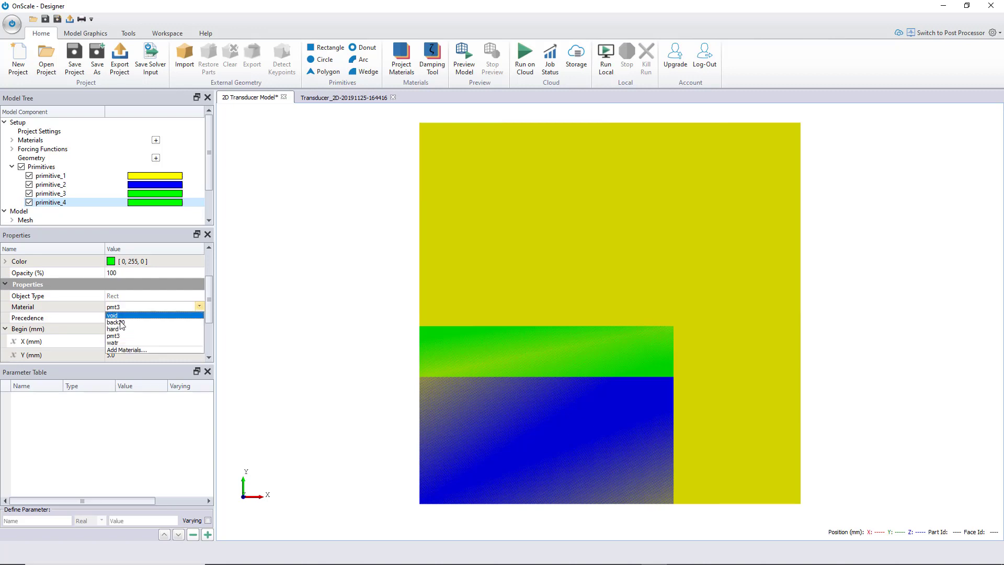
left_click(126, 329)
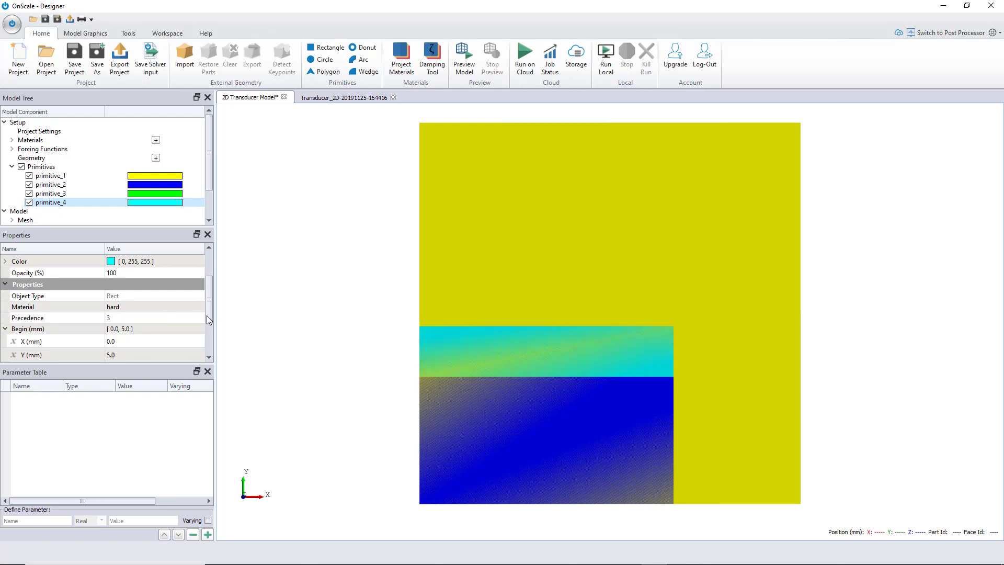
scroll(208, 320, "down", 1)
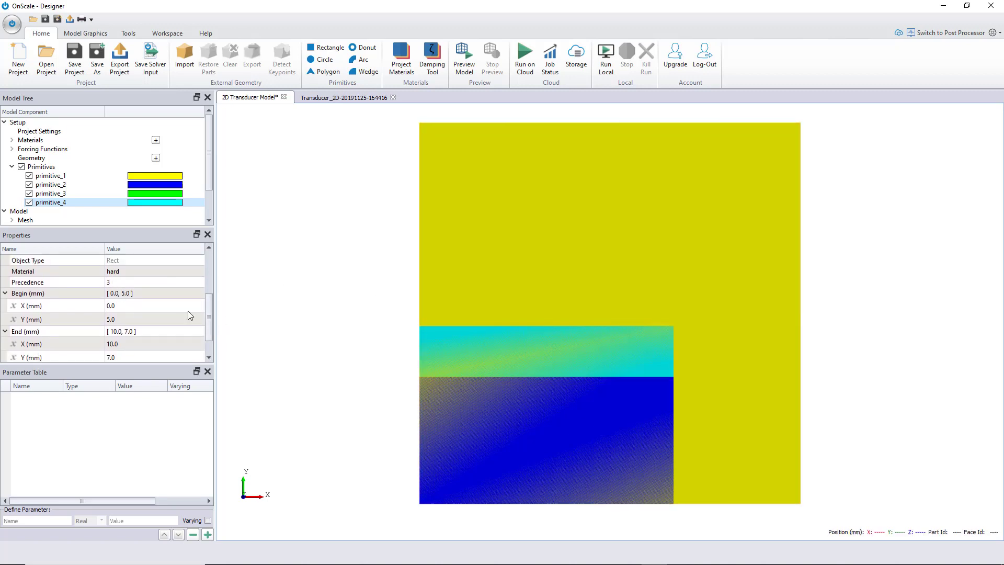
Step: Set primitive_4's Begin Y to 7 mm and begin editing its End Y
left_click(116, 320)
type("7")
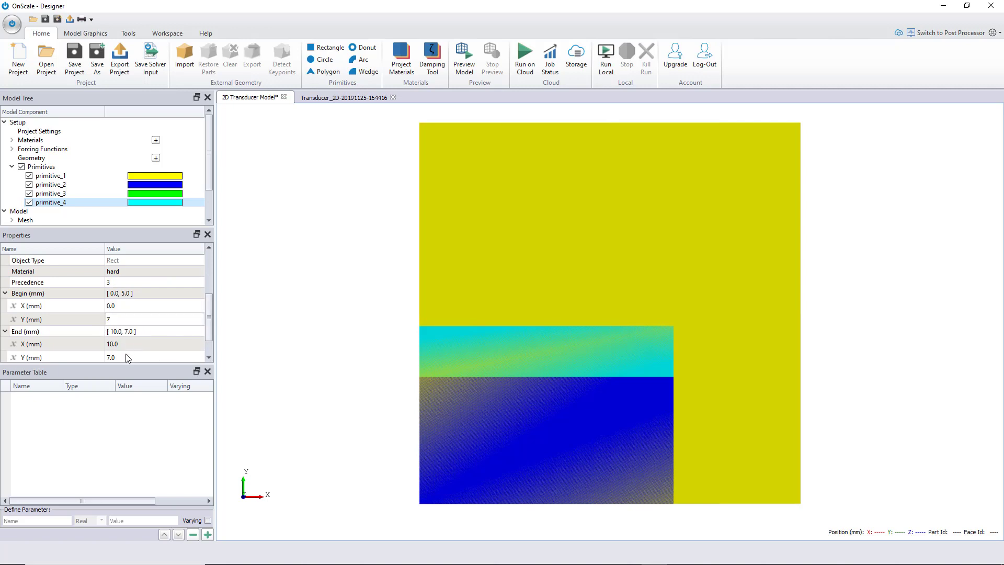
left_click(128, 355)
type("7")
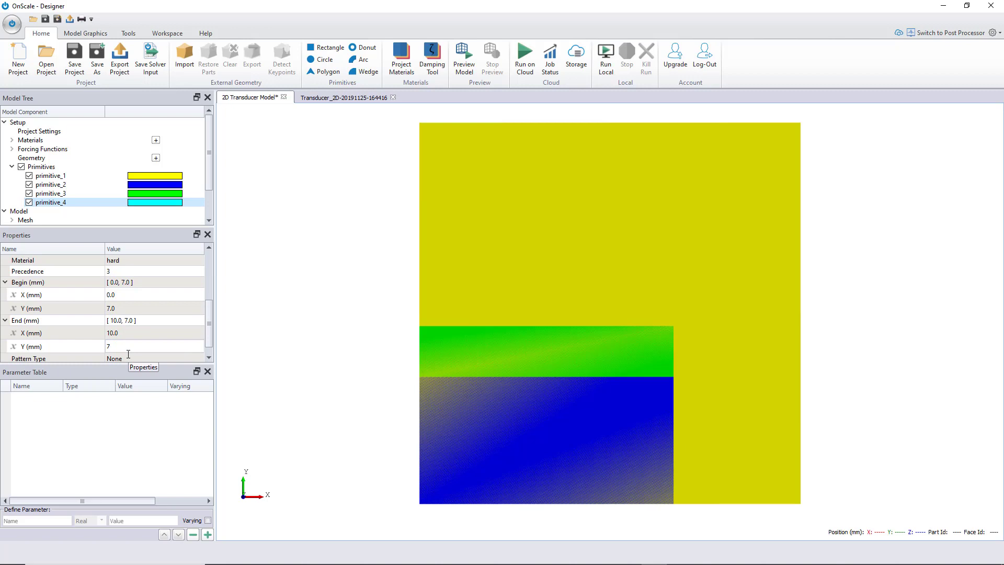